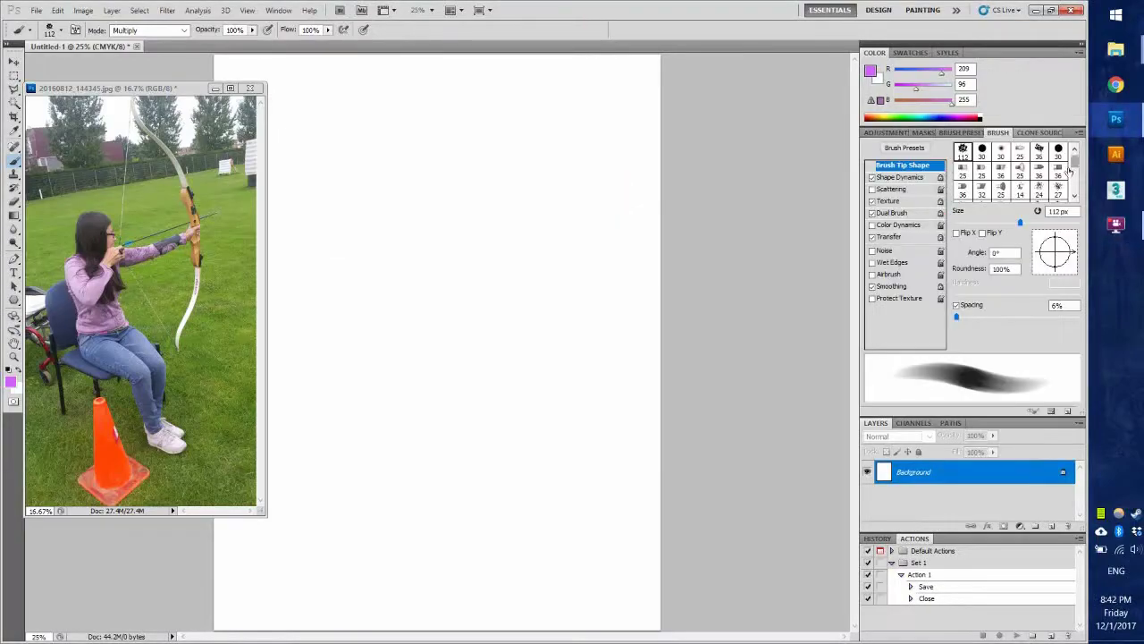
Step: On a new layer, block in the lavender top, arm and head
drag(408, 241, 455, 309)
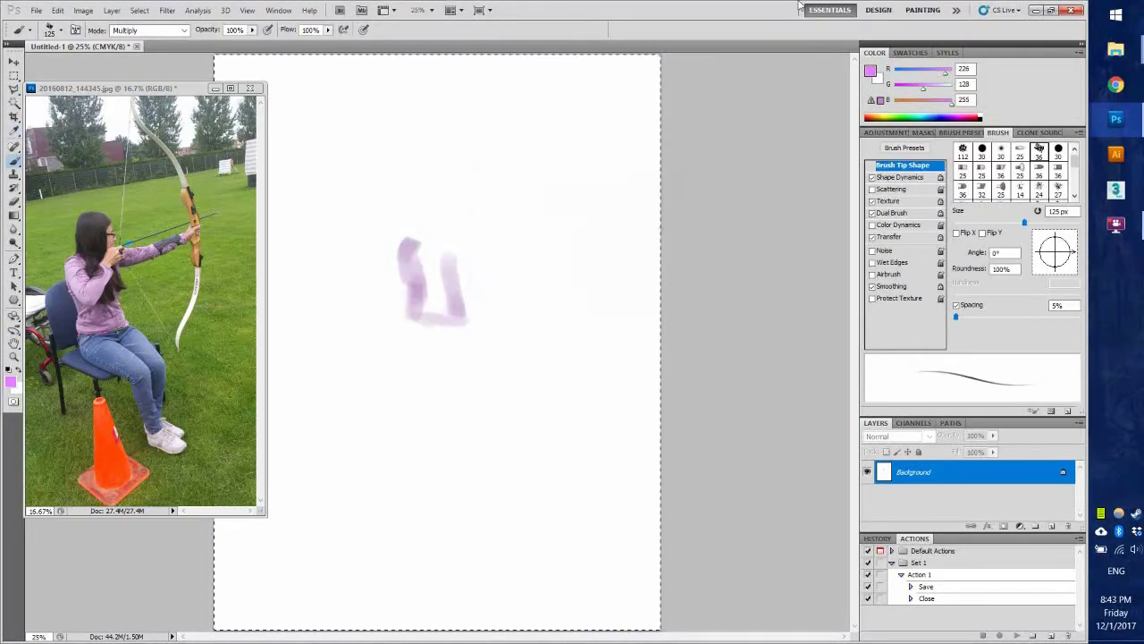
key(ctrl+z)
key(ctrl+shift+alt+n)
mouse_move(439, 256)
mouse_down()
mouse_move(462, 242)
mouse_move(429, 319)
mouse_move(434, 257)
mouse_move(467, 316)
mouse_move(420, 295)
mouse_up()
mouse_move(434, 192)
mouse_down()
mouse_move(447, 260)
mouse_move(465, 210)
mouse_up()
Step: Paint the dark hair and the skin-toned face with an 87 px brush
key(x)
drag(465, 268, 478, 299)
alt+click(112, 234)
drag(463, 189, 478, 237)
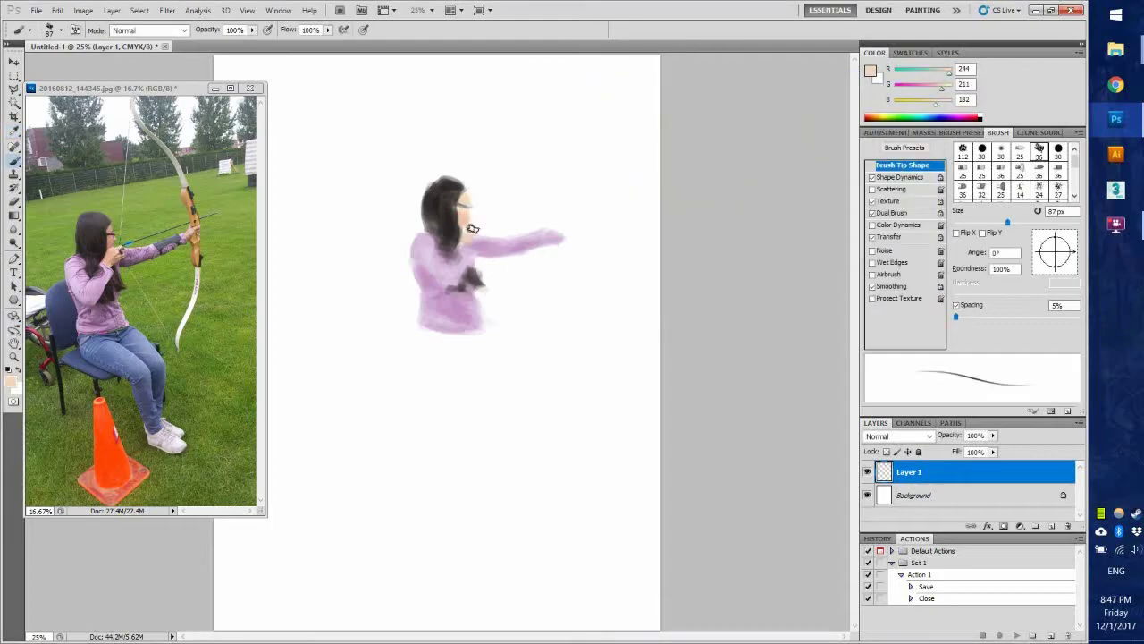
Step: Paint the blue jeans and the skin-coloured outstretched hand
alt+click(116, 358)
drag(422, 338, 478, 349)
alt+click(465, 210)
drag(550, 234, 577, 233)
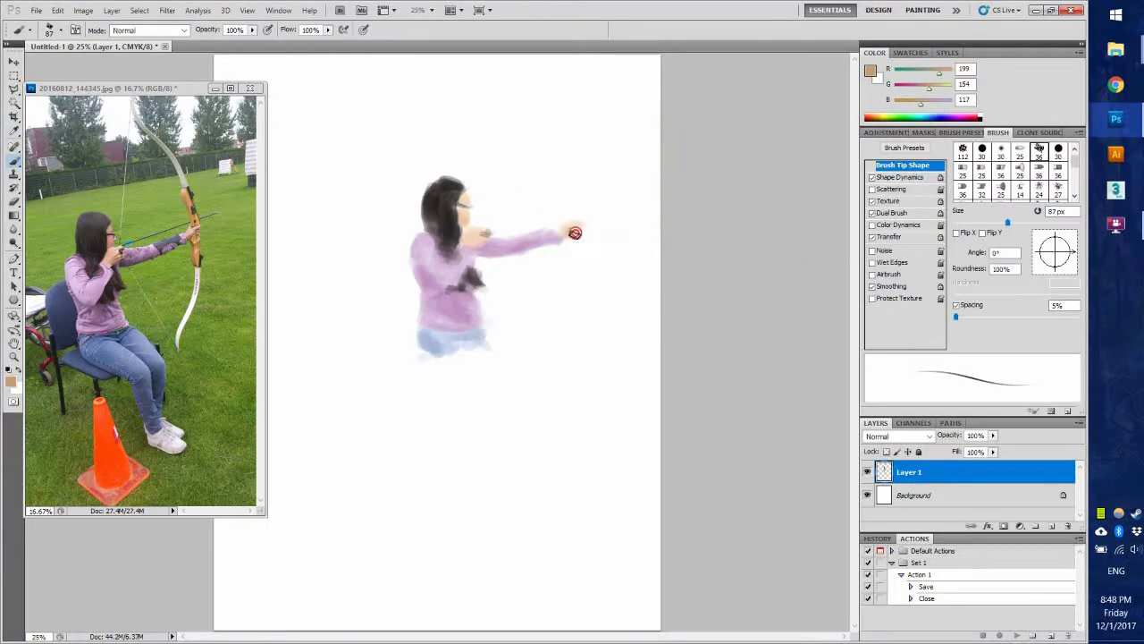
Step: Paint the orange bow with dark grey accents, the grey bowstring and blue dabs at the feet
click(933, 113)
alt+click(190, 192)
mouse_move(575, 161)
mouse_down()
mouse_move(583, 277)
mouse_move(582, 205)
mouse_up()
alt+click(192, 224)
click(587, 185)
drag(586, 161, 583, 186)
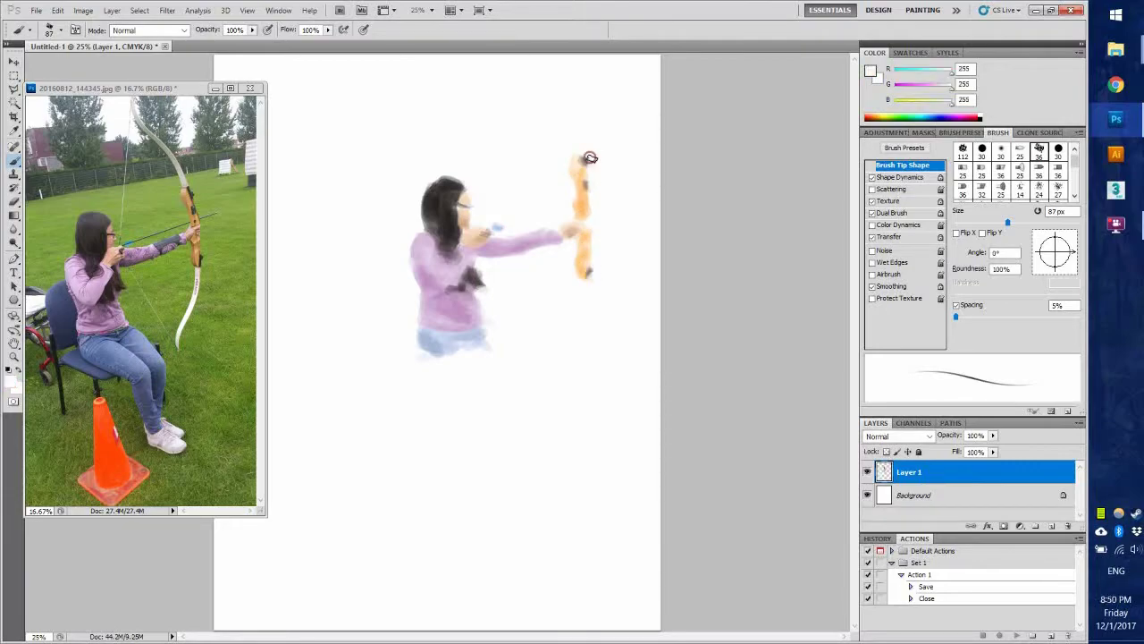
mouse_move(547, 80)
mouse_down()
mouse_move(586, 255)
mouse_move(563, 411)
mouse_up()
drag(420, 354, 487, 416)
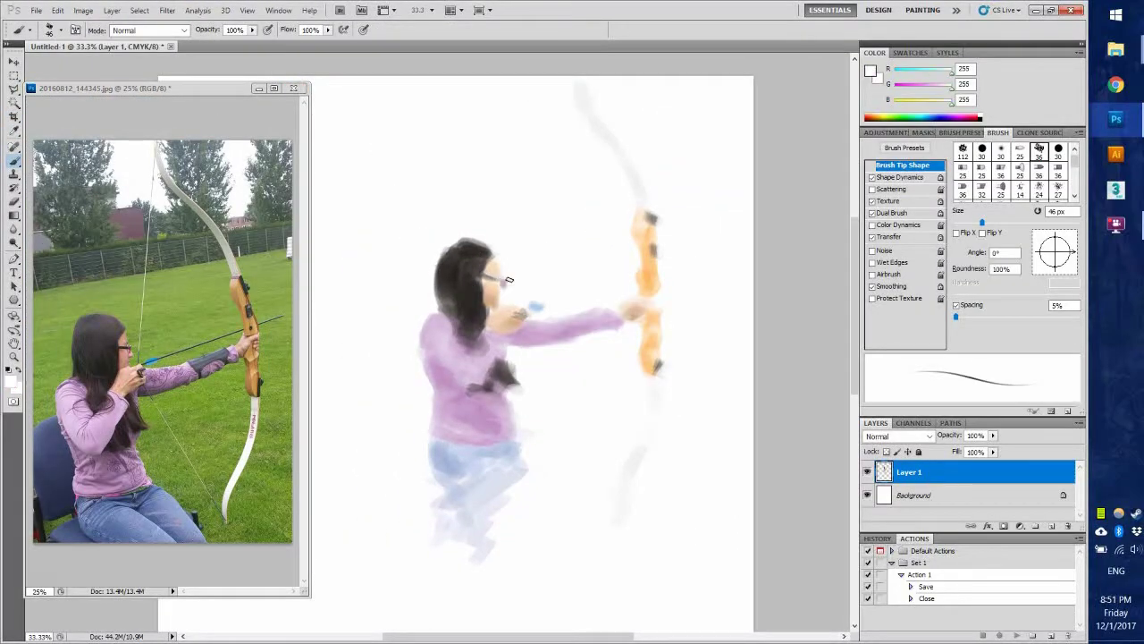
Step: Repaint the hair and glasses area and darken the top of the extended arm
mouse_move(509, 280)
mouse_down()
mouse_move(467, 255)
mouse_move(466, 317)
mouse_move(564, 331)
mouse_move(617, 308)
mouse_up()
alt+click(456, 268)
alt+click(496, 376)
alt+click(499, 288)
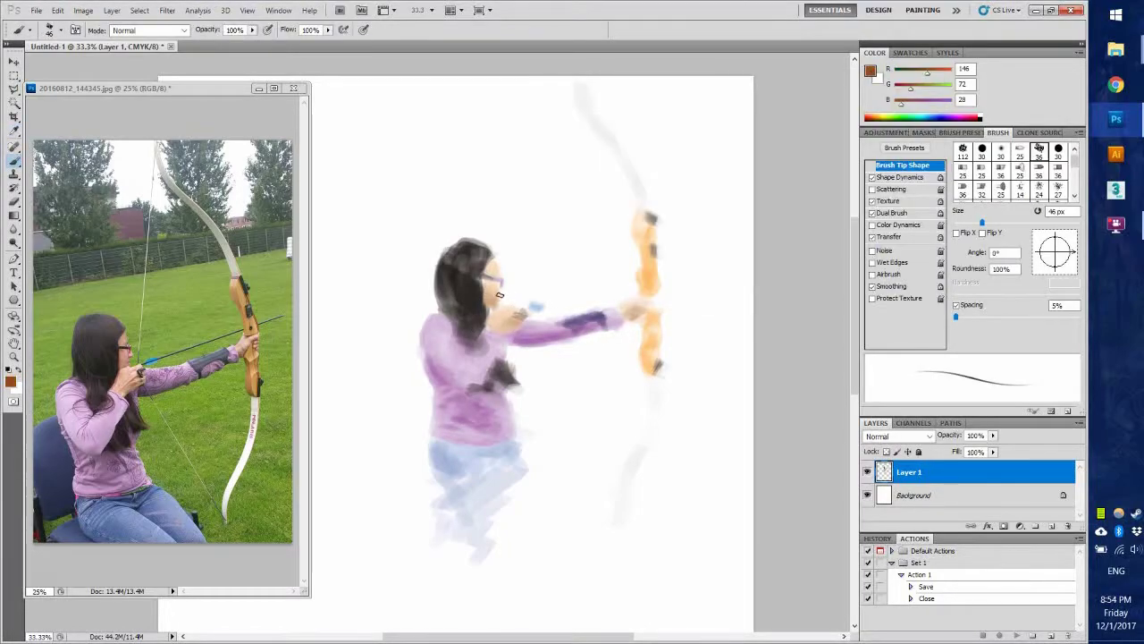
Step: Choose a darker orange for the bow and paint the lower bow limb in light grey
click(11, 382)
click(695, 111)
click(895, 102)
click(10, 382)
click(637, 211)
key(Return)
drag(655, 380, 619, 517)
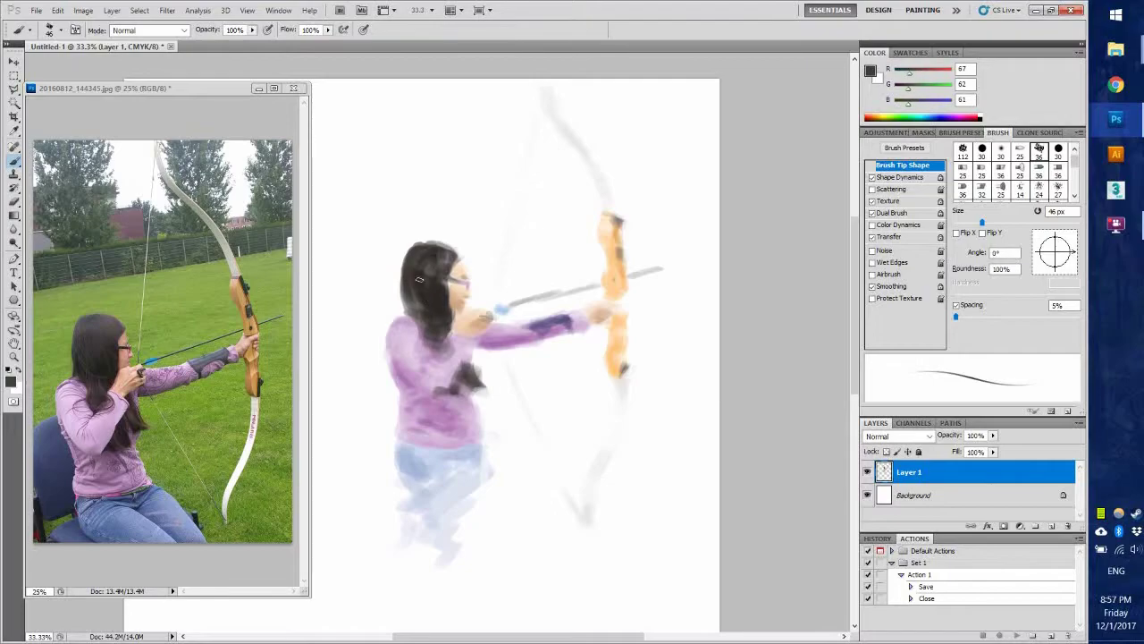
Step: Paint a dark armguard along the forearm using the sampled hair colour
alt+click(434, 313)
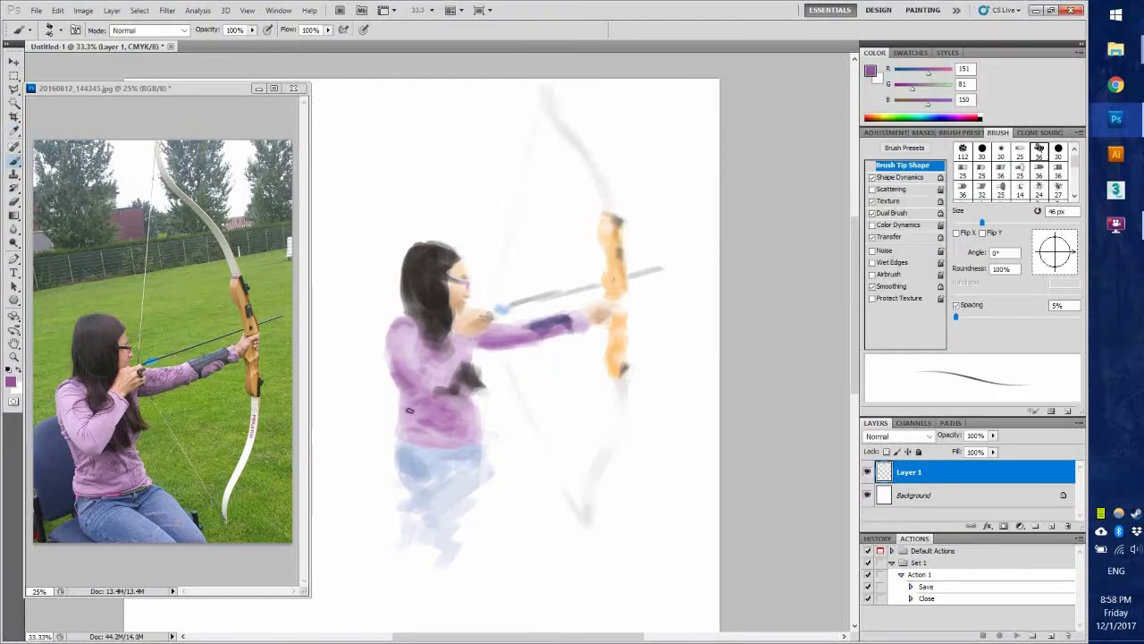
alt+click(420, 335)
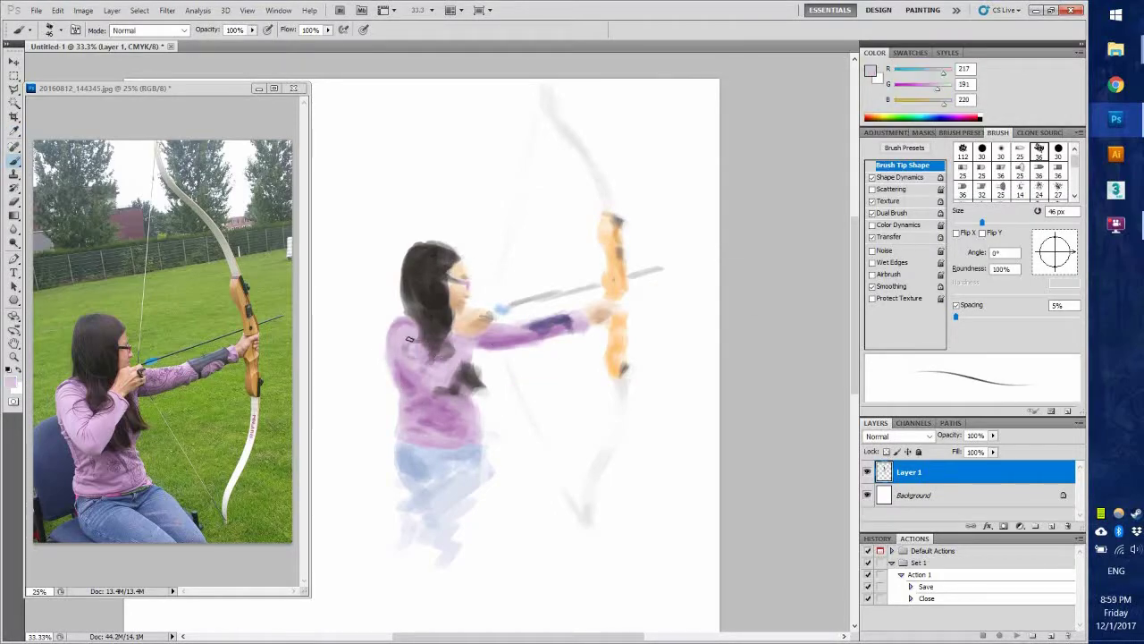
drag(498, 329, 557, 342)
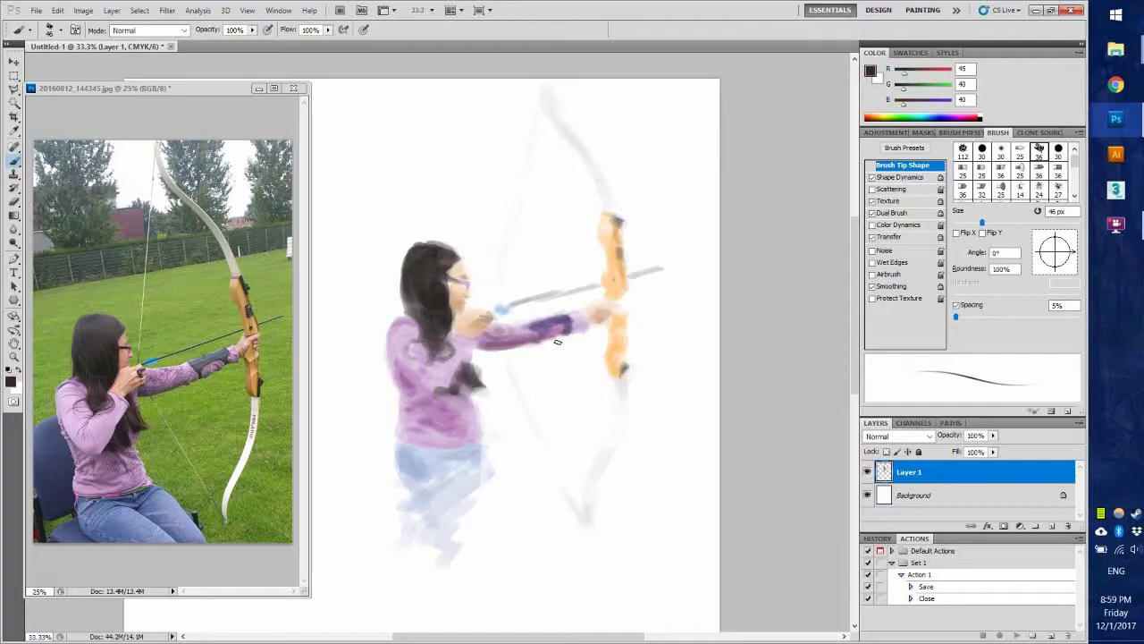
Step: Sample white, peach, dark grey, light purple and red for the bow markings
alt+click(488, 312)
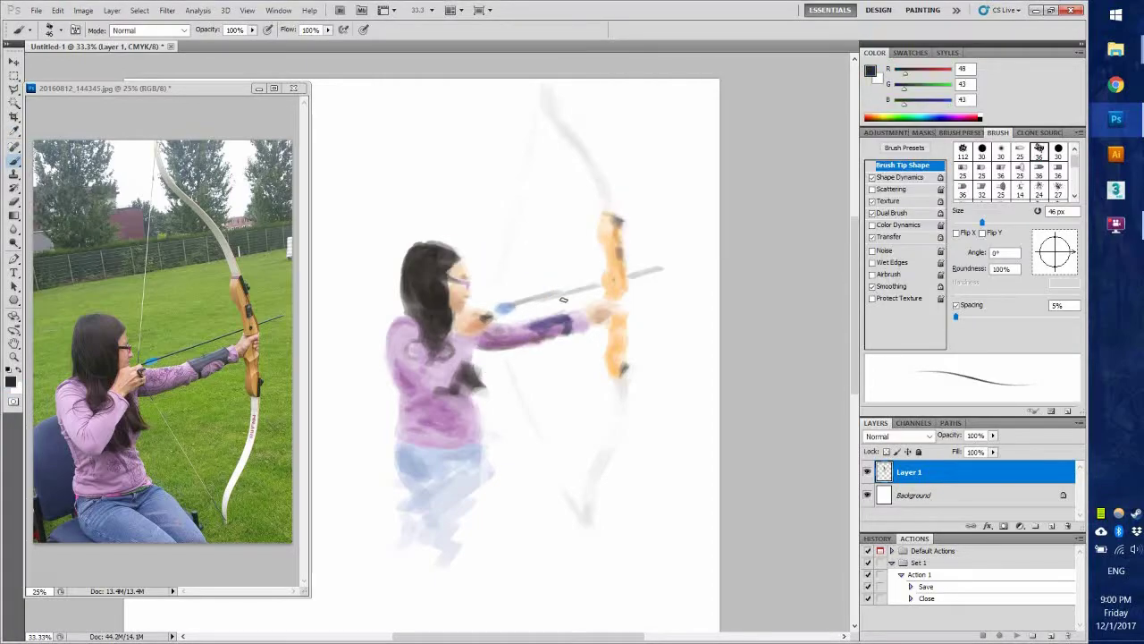
alt+click(607, 284)
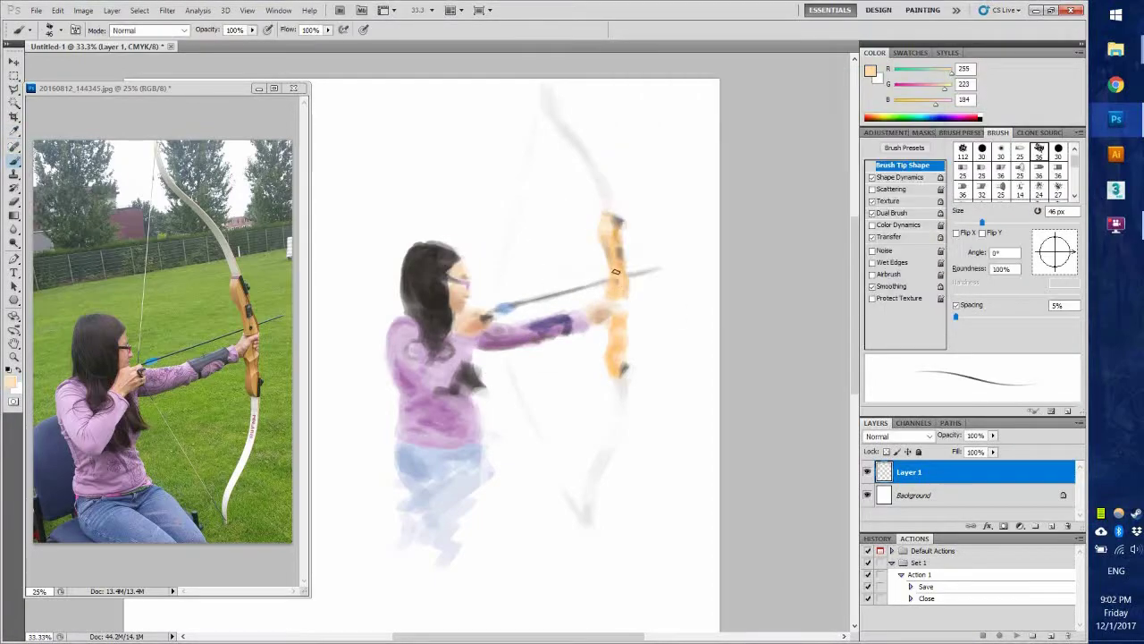
alt+click(626, 322)
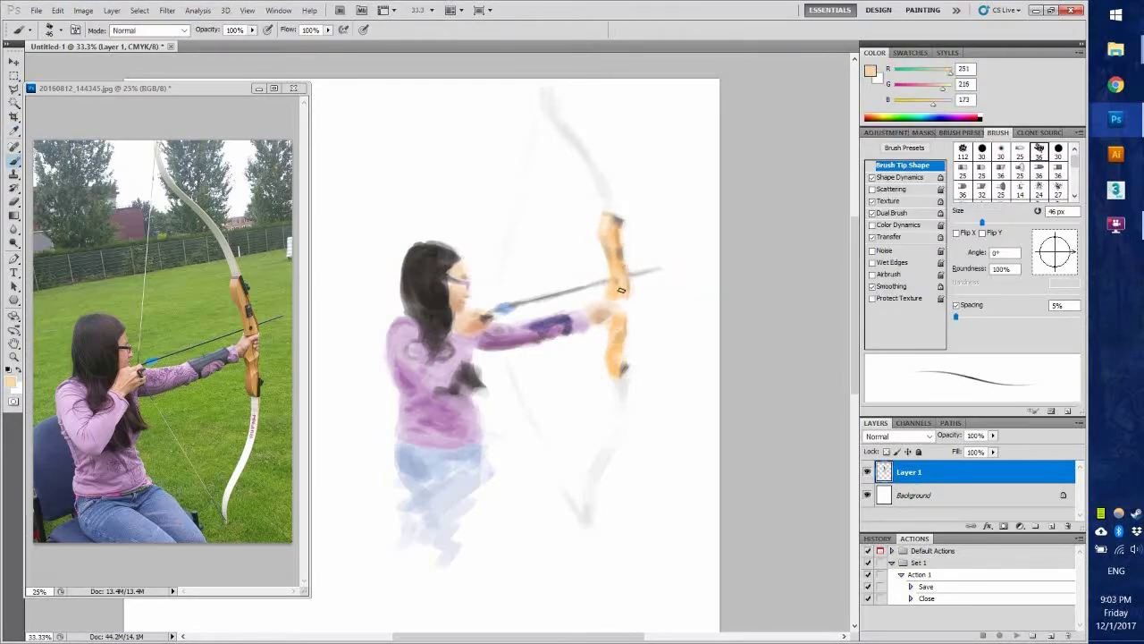
alt+click(467, 349)
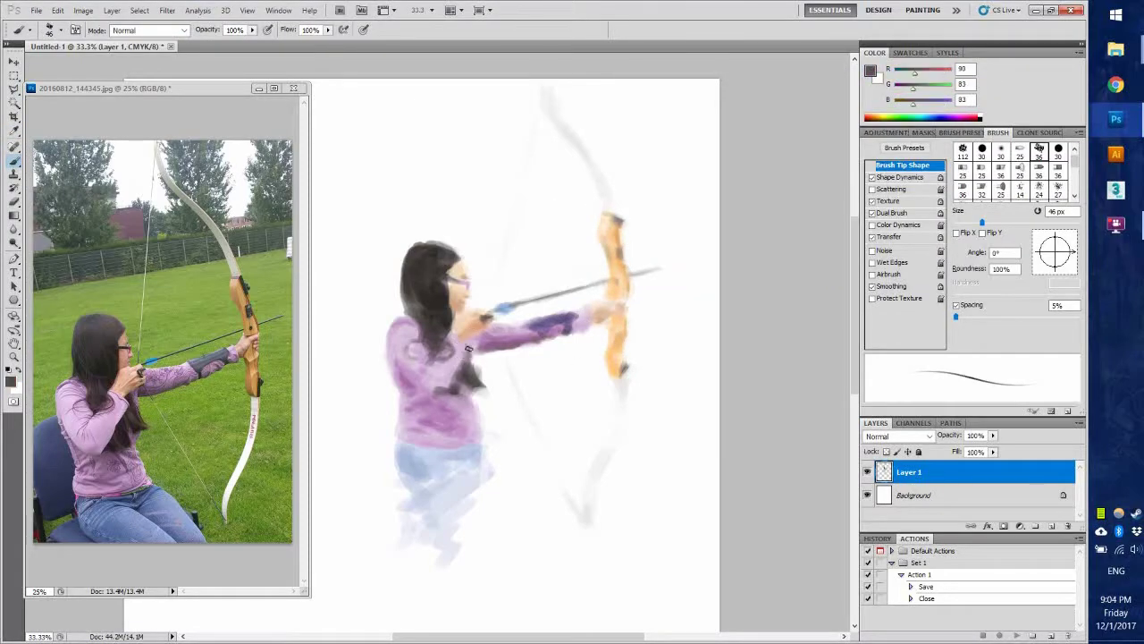
alt+click(441, 390)
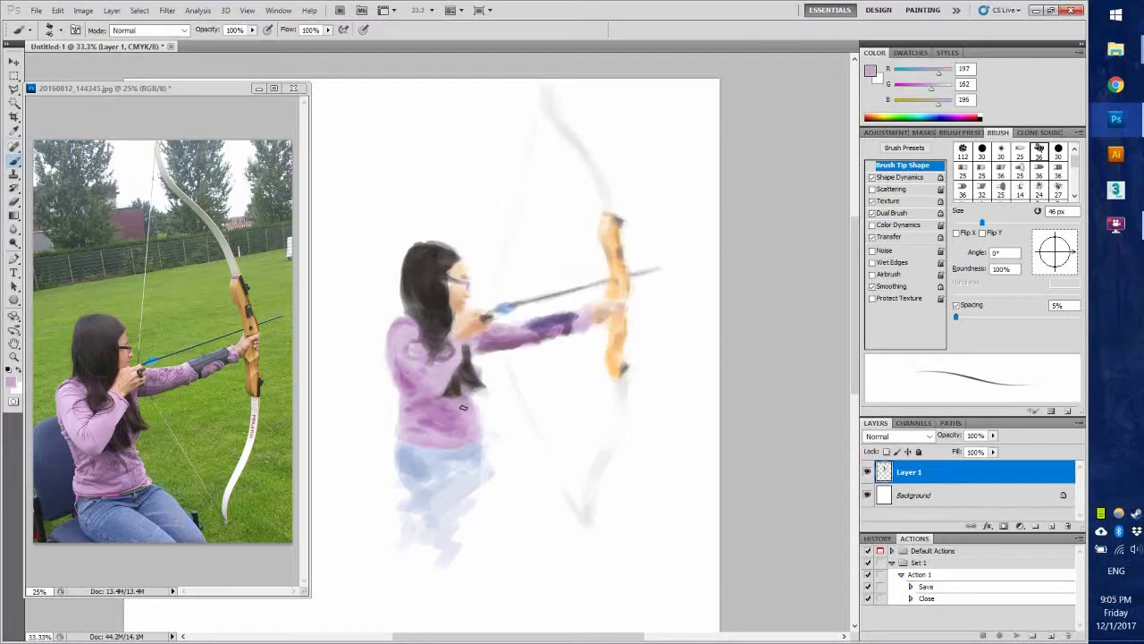
click(872, 117)
Step: Add red marks on the lower limb and below the bow grip, then pick light peach
drag(621, 402, 613, 440)
alt+click(617, 340)
alt+click(642, 340)
drag(573, 244, 613, 226)
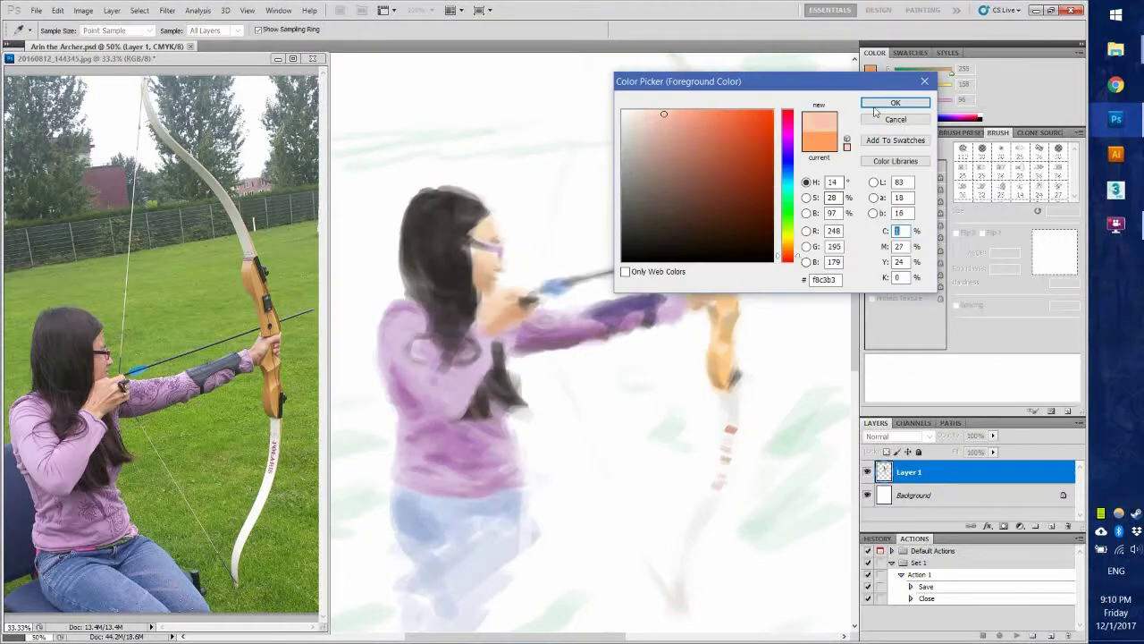
click(876, 104)
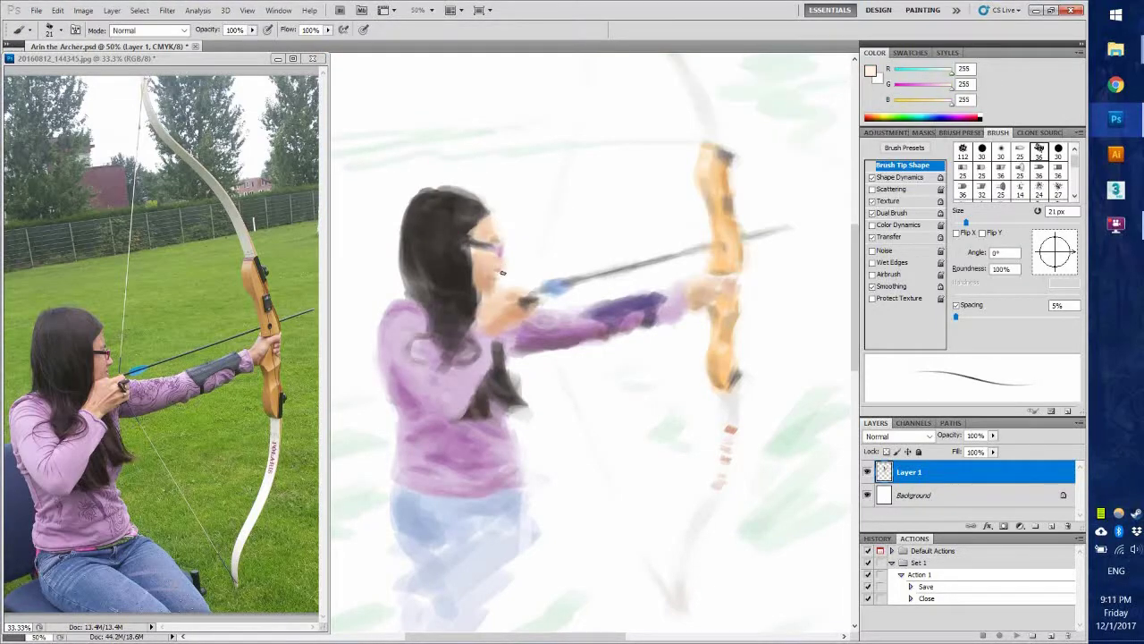
Step: Darken the hair edge beside the face and along the top-left of the hair
alt+click(489, 292)
drag(479, 295, 469, 231)
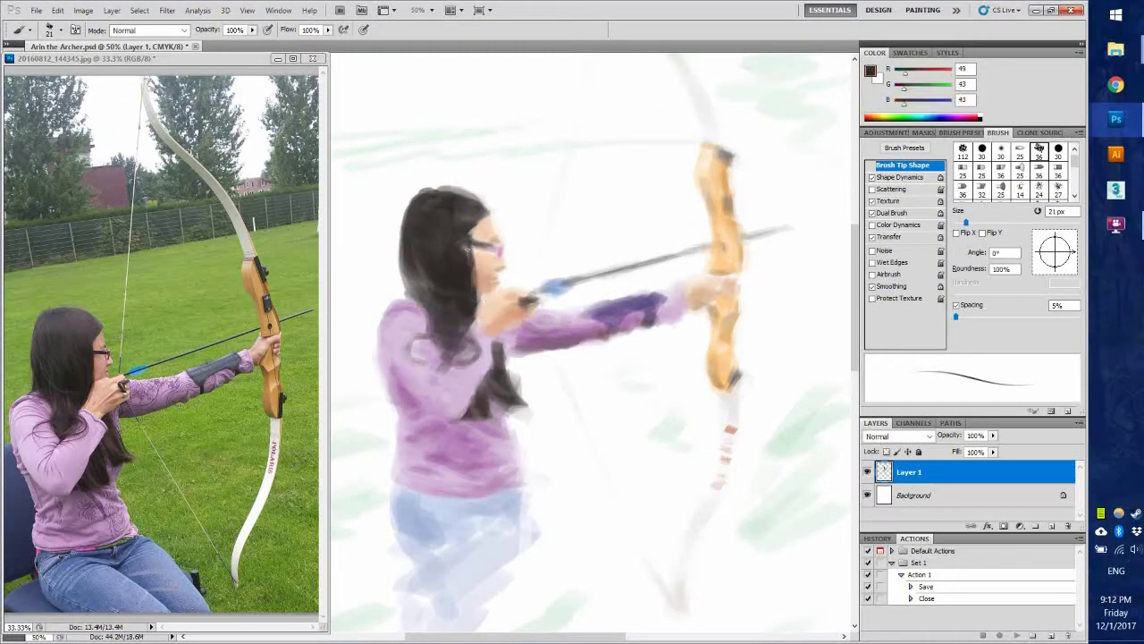
alt+click(452, 274)
drag(397, 242, 490, 190)
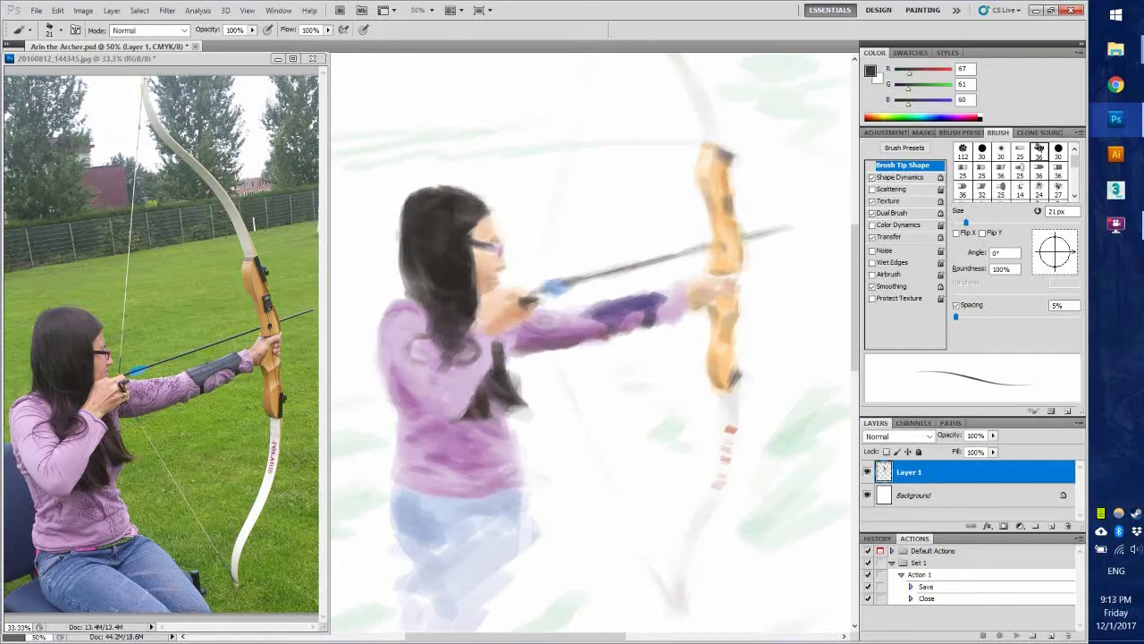
Step: Sample dark purple and grey tones from the glasses and hair
alt+click(502, 251)
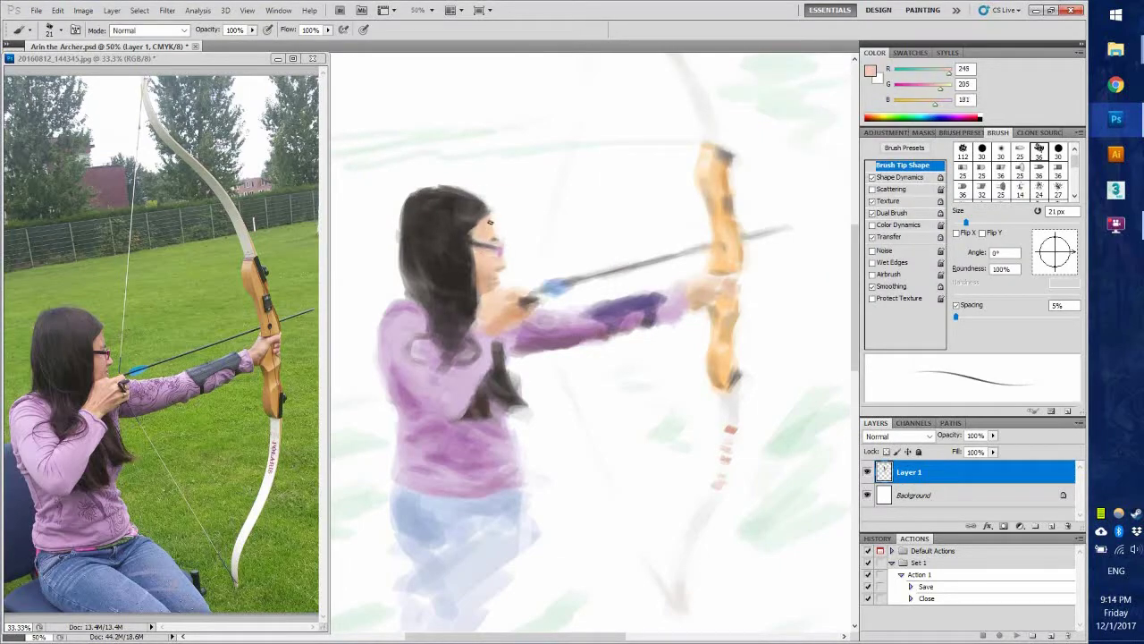
alt+click(491, 222)
drag(463, 198, 453, 197)
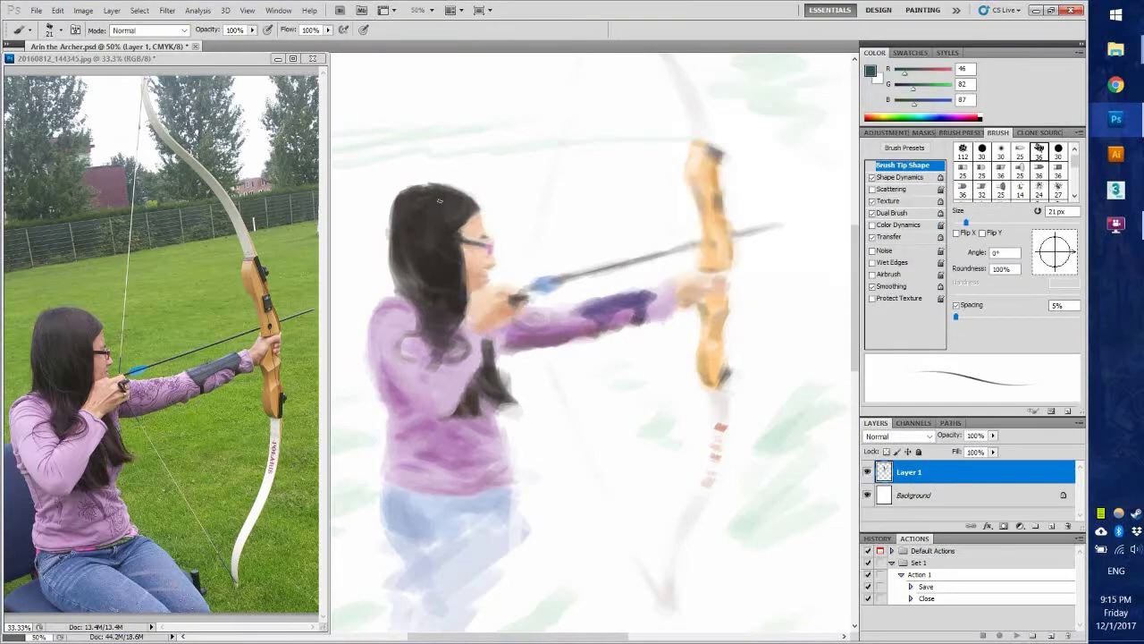
alt+click(411, 193)
alt+click(407, 215)
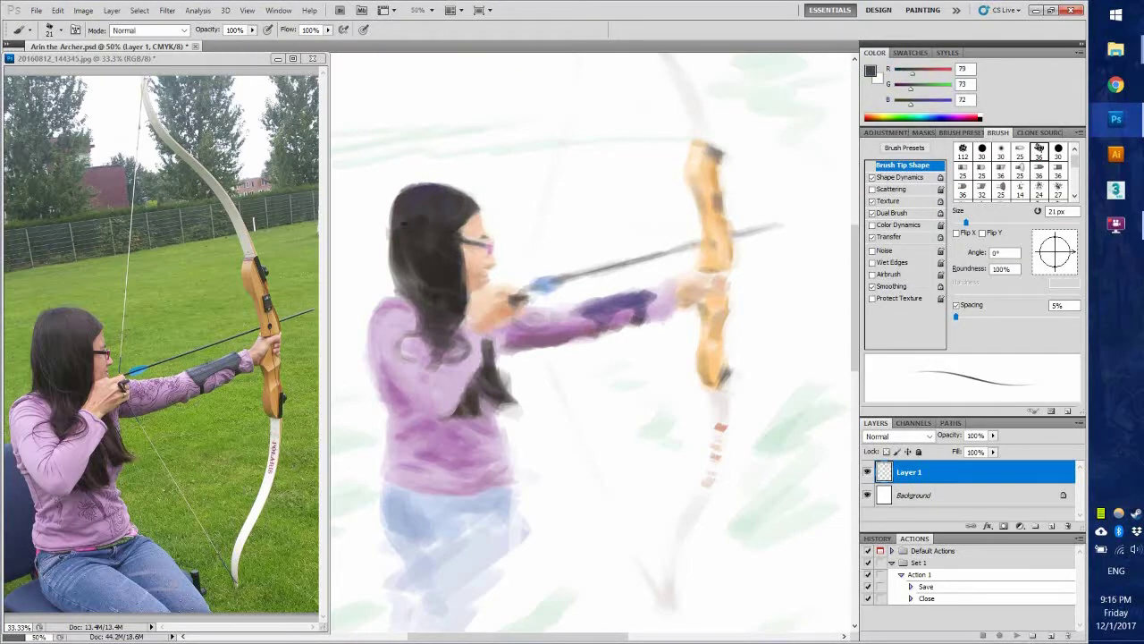
drag(426, 184, 395, 177)
alt+click(359, 272)
alt+click(388, 268)
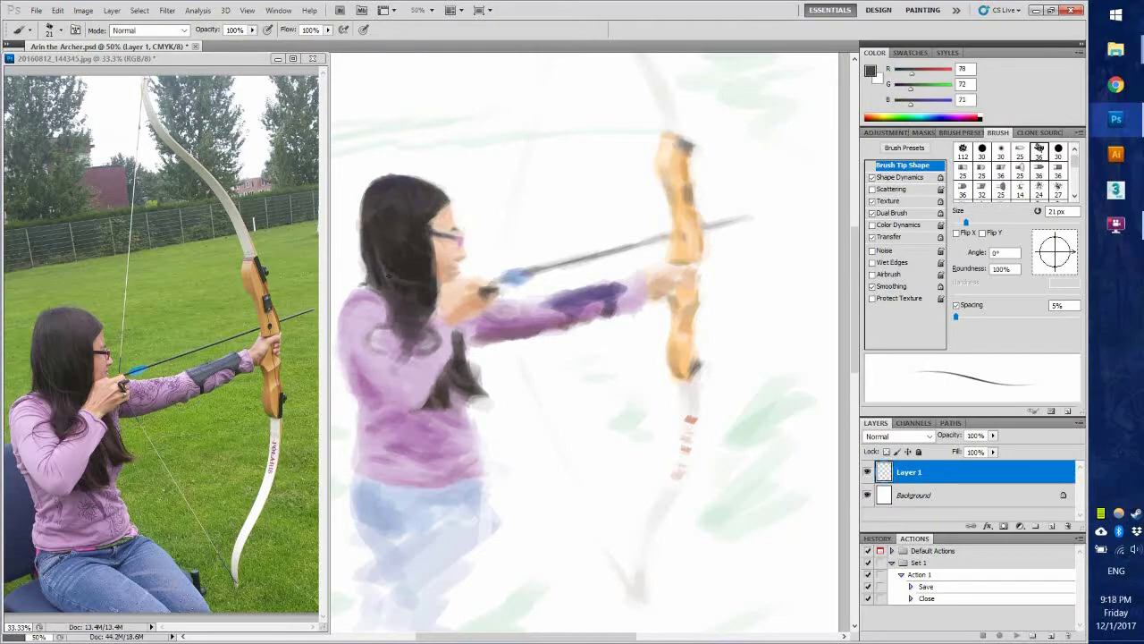
drag(408, 240, 384, 232)
Step: Sample very dark and purplish greys along the hair and hair-shirt edge
alt+click(385, 232)
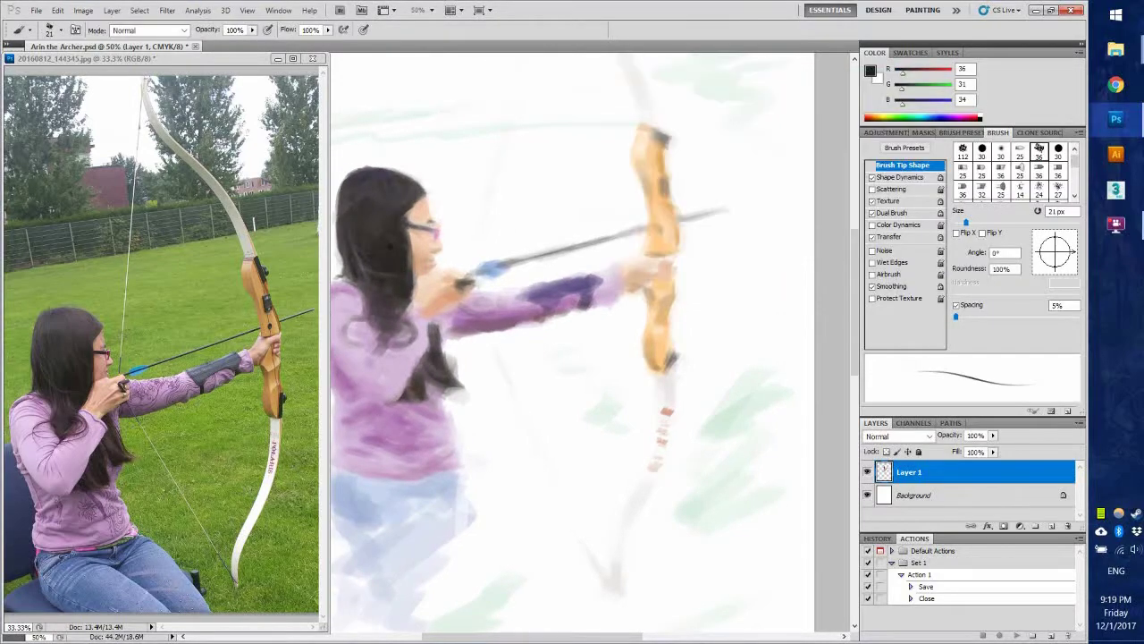
alt+click(370, 301)
drag(392, 286, 420, 281)
alt+click(420, 281)
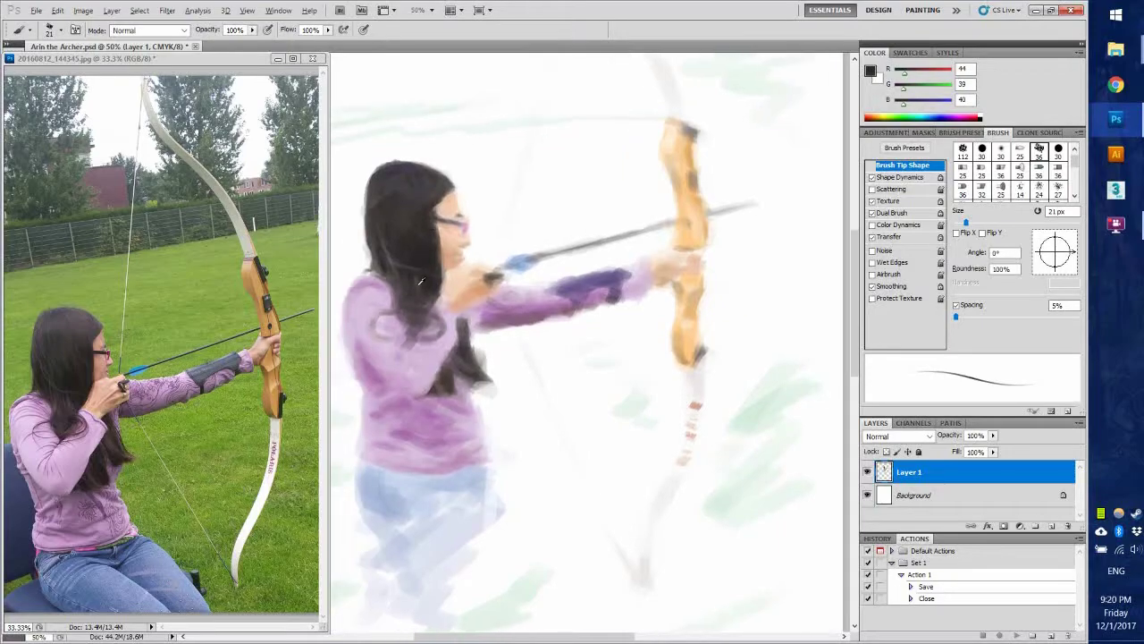
drag(409, 328, 426, 335)
alt+click(426, 336)
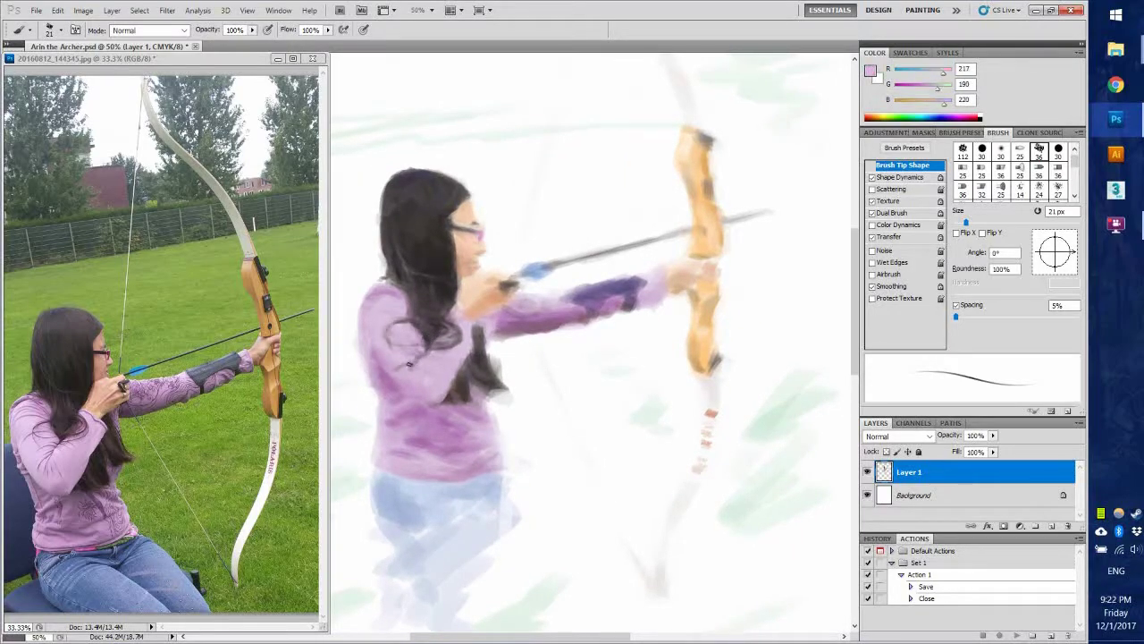
alt+click(464, 344)
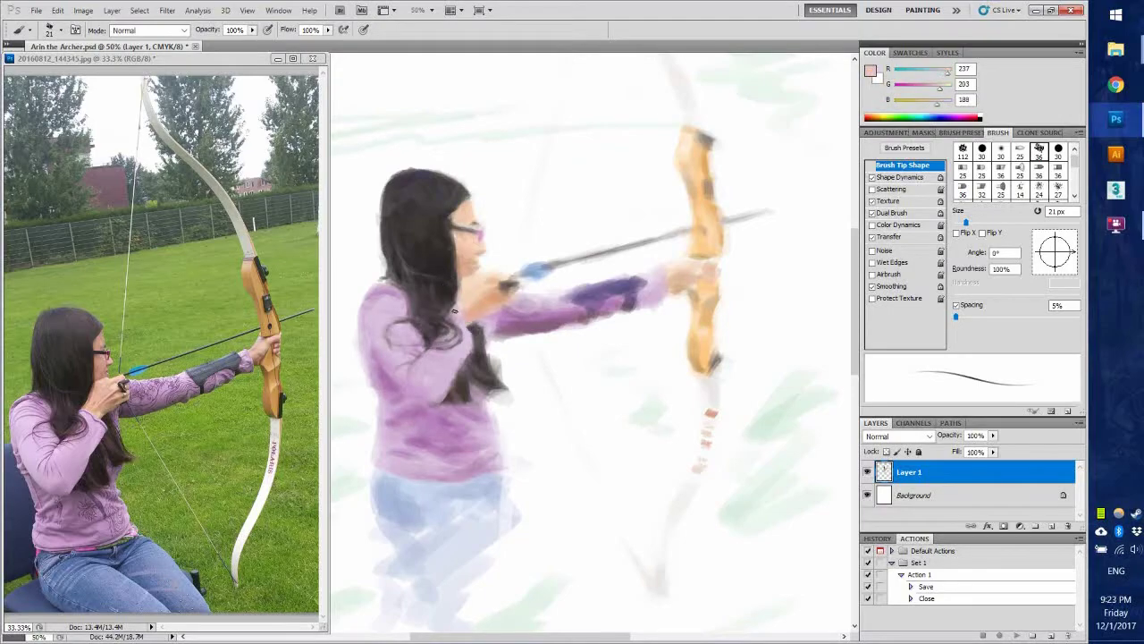
alt+click(468, 338)
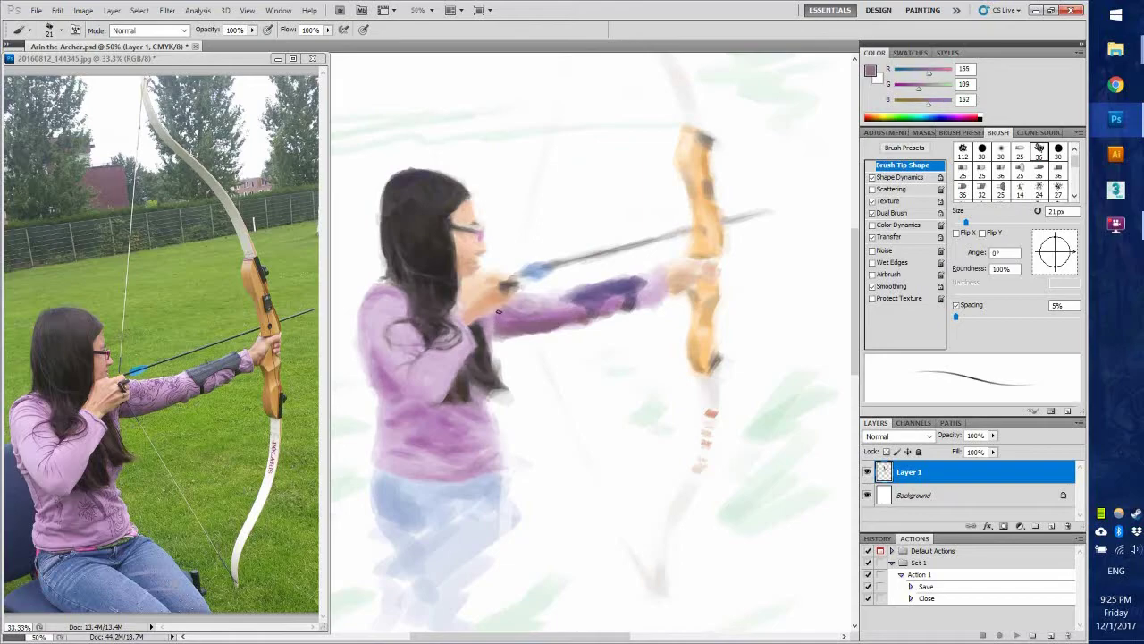
Step: Sample lighter pink and darker purple tones from the shirt for shading
key(x)
alt+click(416, 360)
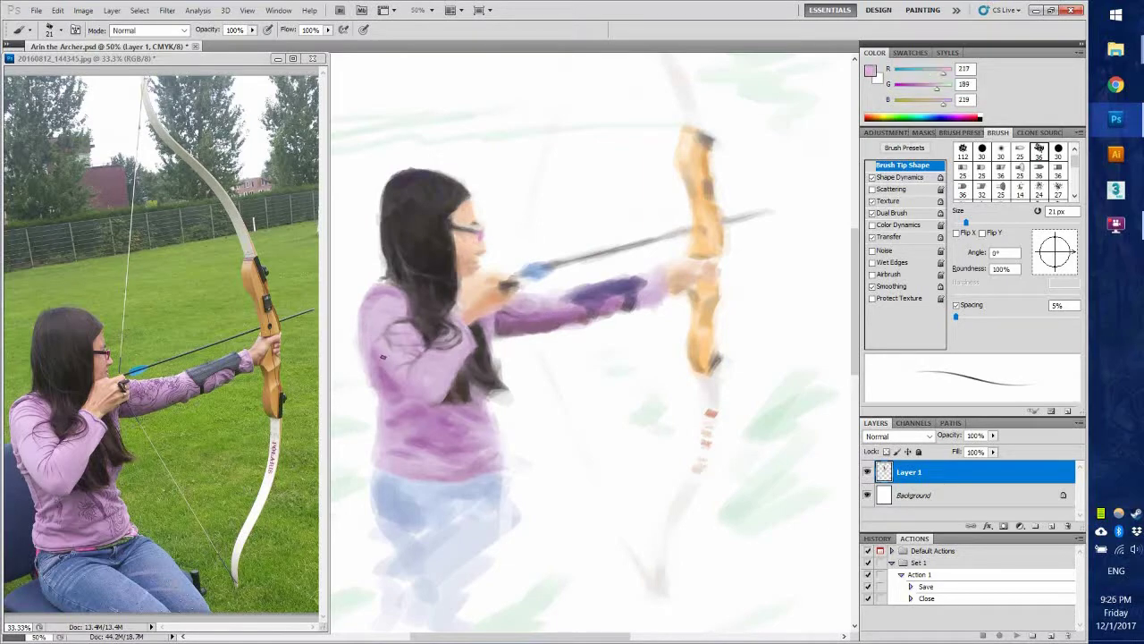
alt+click(452, 370)
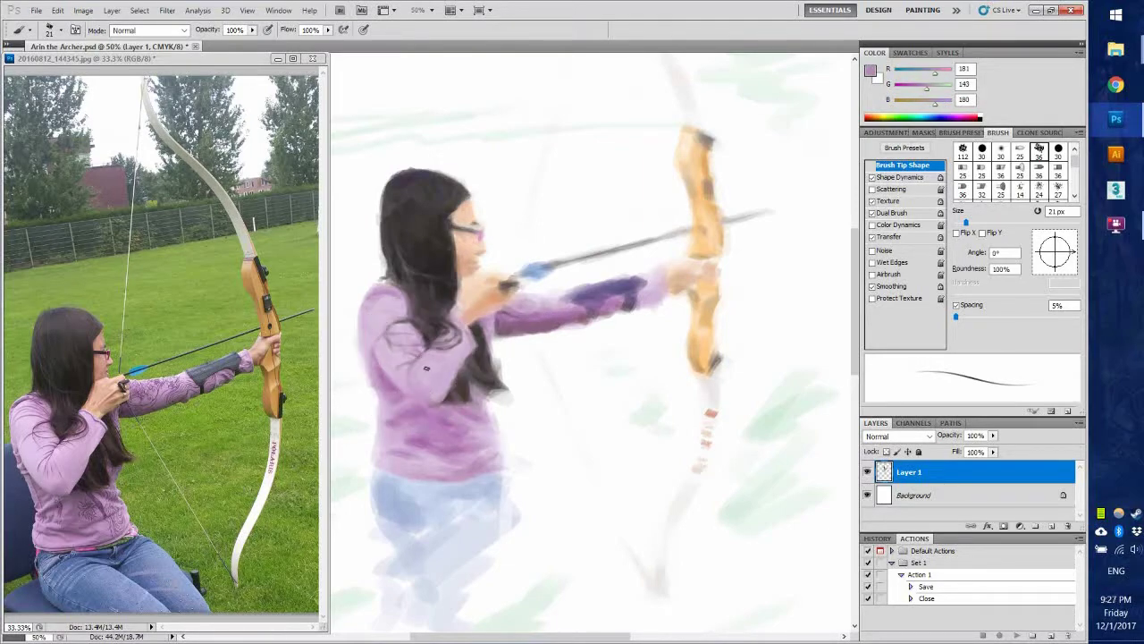
alt+click(432, 345)
alt+click(367, 309)
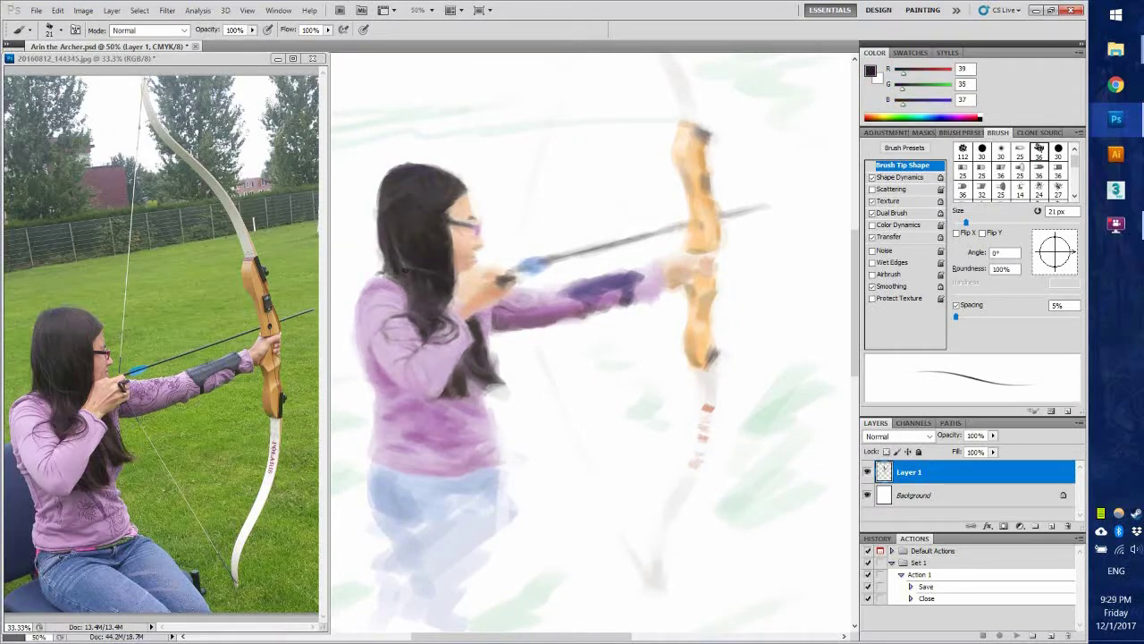
alt+click(389, 289)
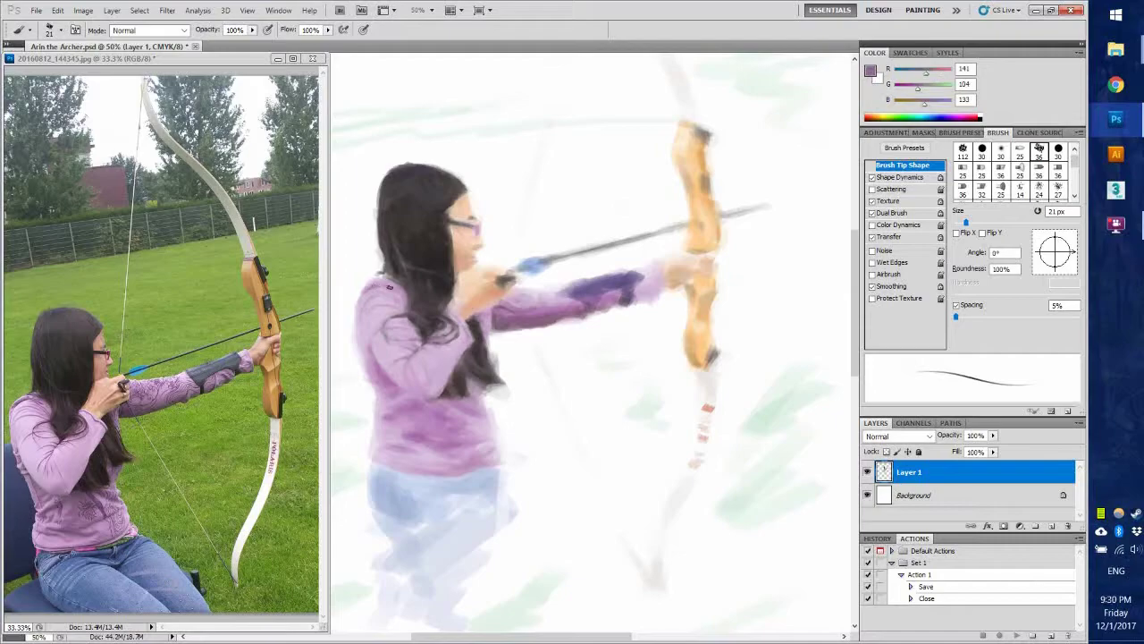
Step: Dab light strokes onto the shirt and sample light and dark shirt purples
scroll(372, 240, down, 3)
mouse_move(400, 282)
mouse_down()
mouse_move(438, 286)
mouse_move(423, 268)
mouse_move(381, 331)
mouse_up()
scroll(392, 240, left, 1)
alt+click(403, 291)
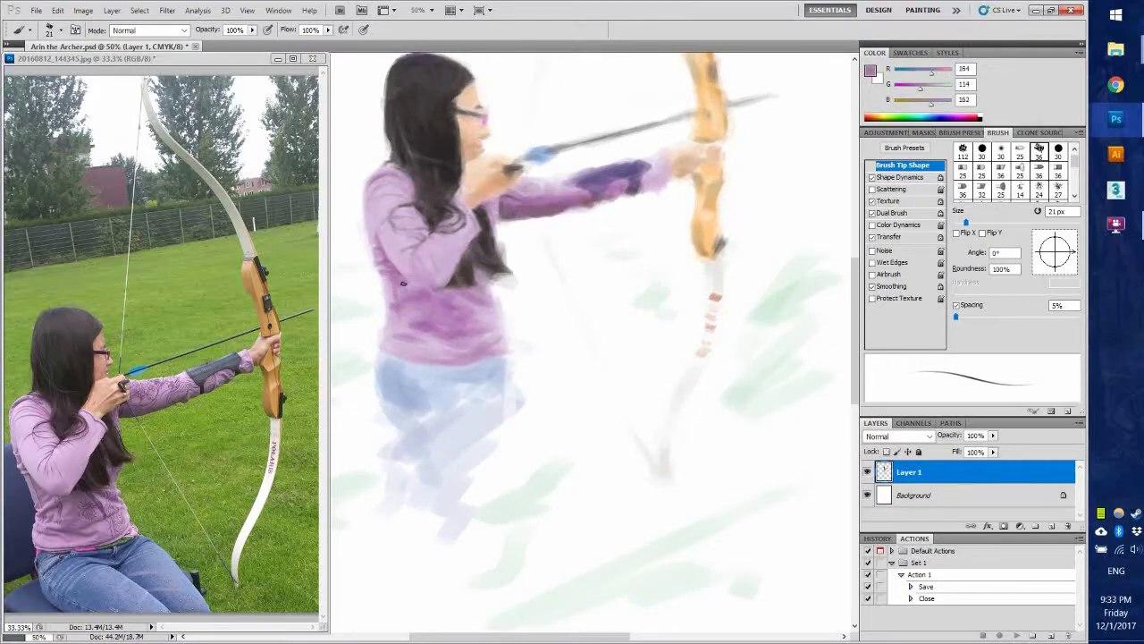
alt+click(379, 347)
alt+click(421, 313)
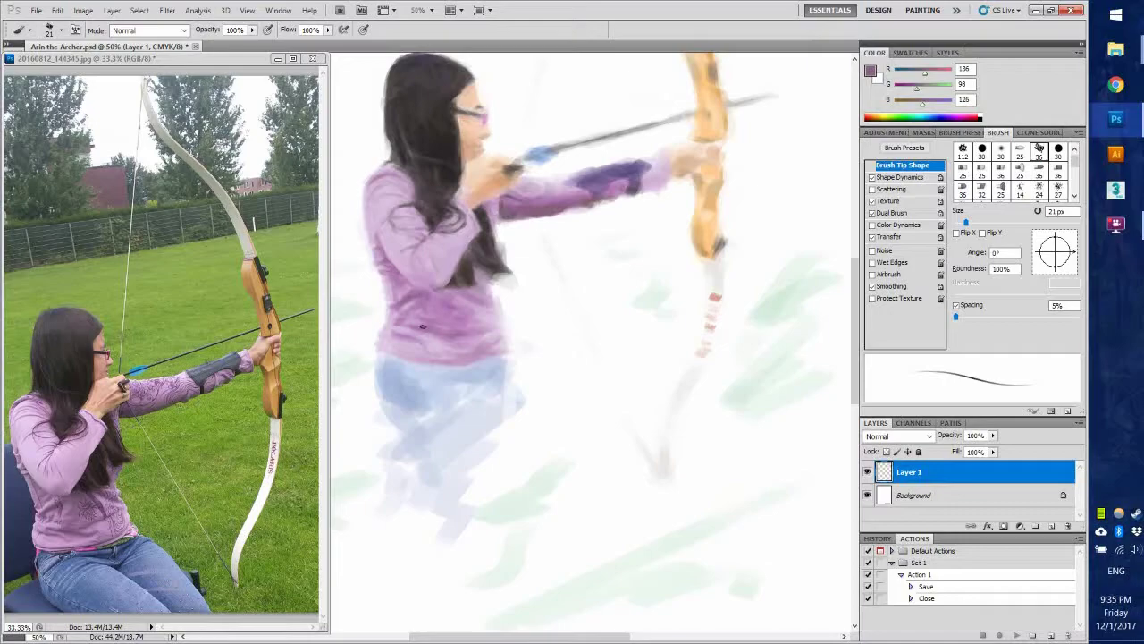
Step: Lighten the hair edge and extend the shirt's bottom edge in purple
scroll(461, 295, up, 1)
alt+click(464, 316)
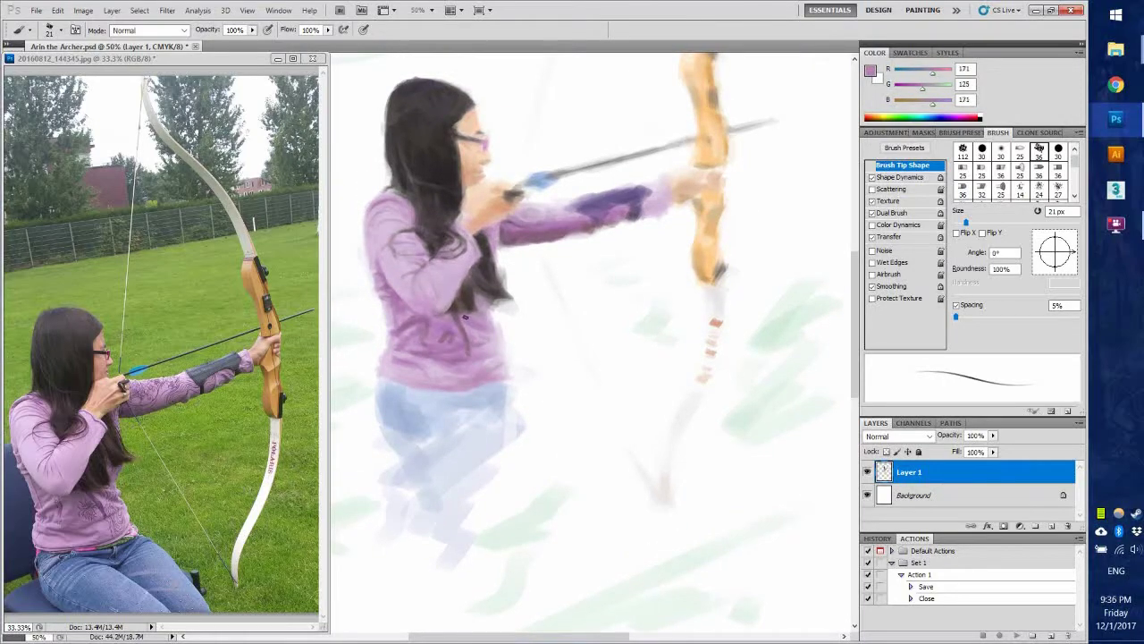
alt+click(495, 301)
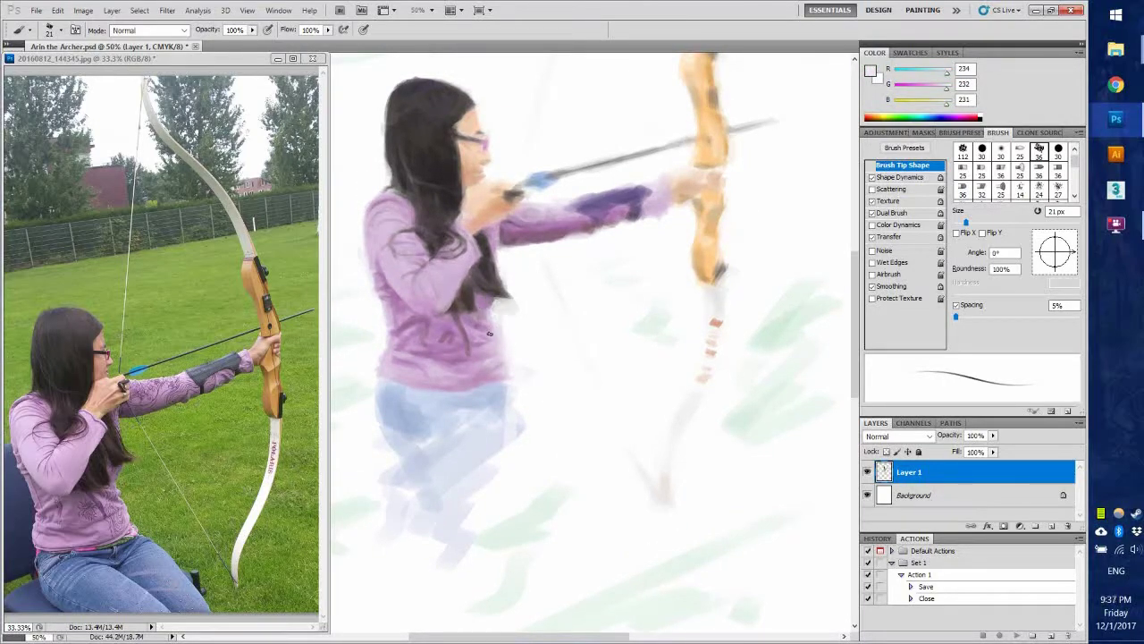
alt+click(447, 334)
drag(438, 377, 483, 376)
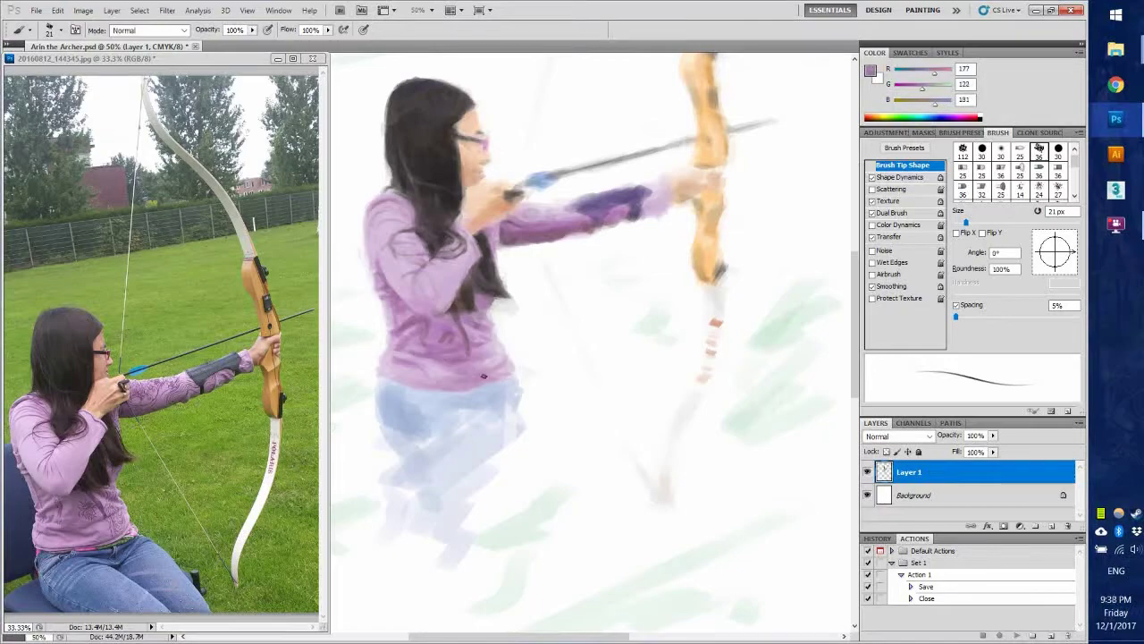
Step: Paint jeans blue around the waistline and across the jeans
click(425, 391)
key(Return)
click(750, 207)
key(Return)
alt+click(474, 385)
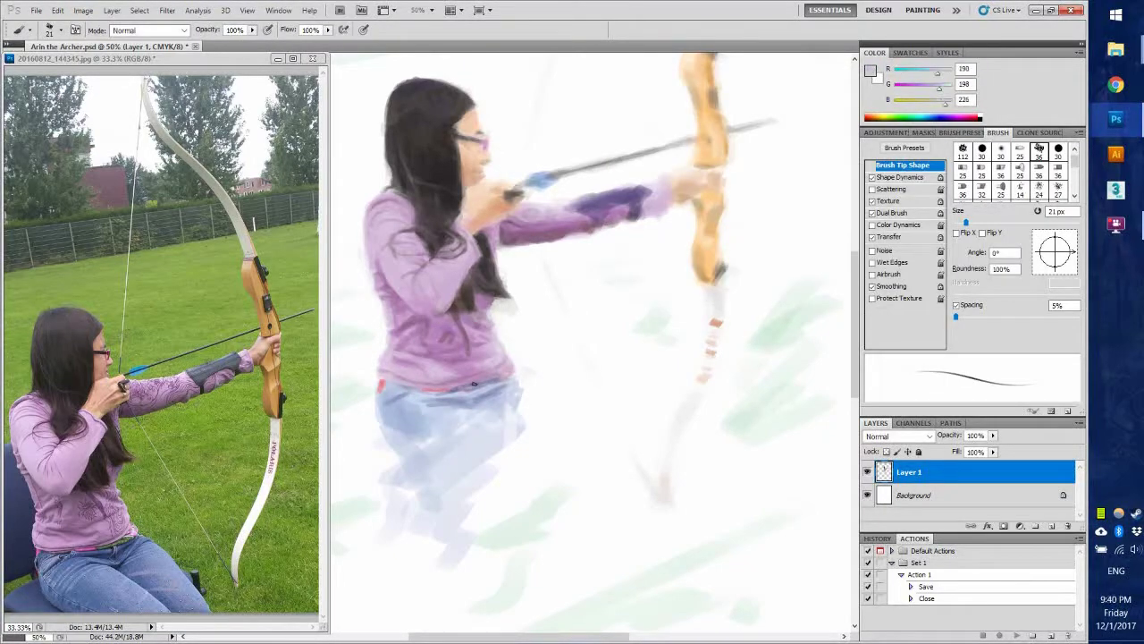
alt+click(394, 392)
mouse_move(413, 396)
mouse_down()
mouse_move(492, 397)
mouse_move(497, 422)
mouse_up()
drag(413, 451, 522, 434)
Step: Paint sweater-purple strokes over the lower sweater and jeans boundary
alt+click(449, 327)
drag(431, 333, 457, 317)
drag(433, 370, 470, 368)
alt+click(470, 234)
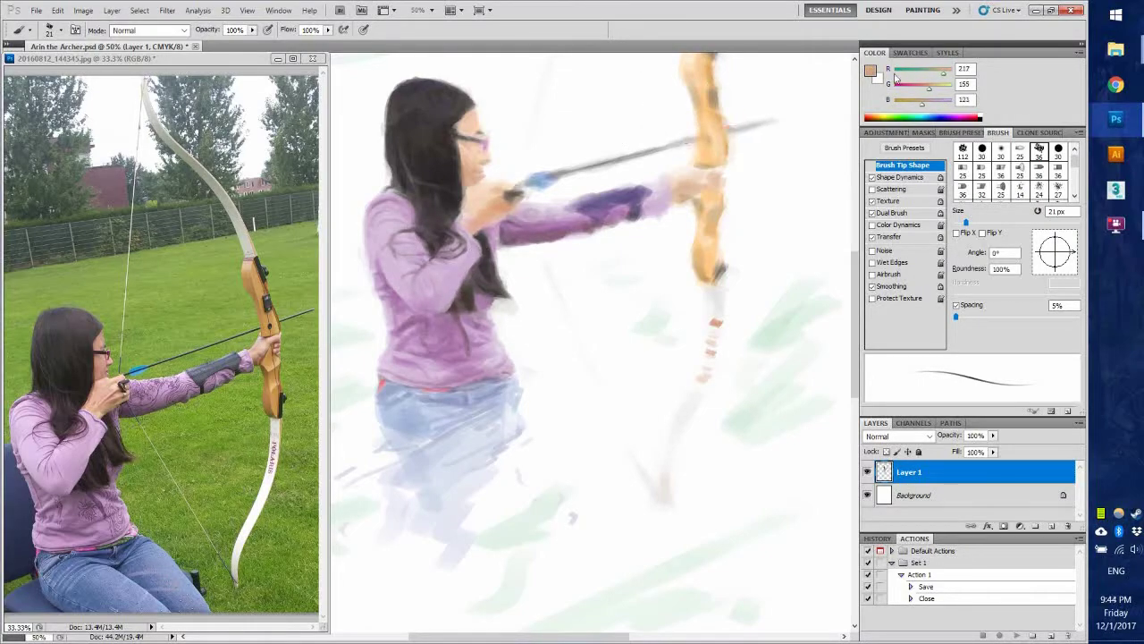
Step: Lighten the skin on the drawing hand and sample a darker skin tone
alt+click(485, 204)
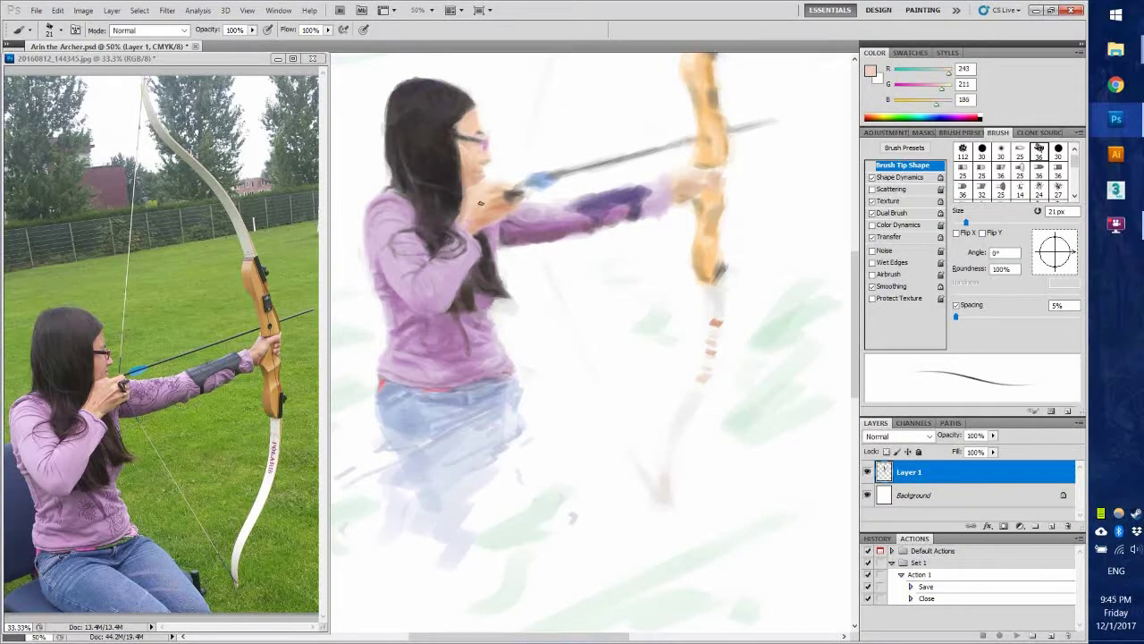
alt+click(501, 193)
drag(500, 193, 519, 205)
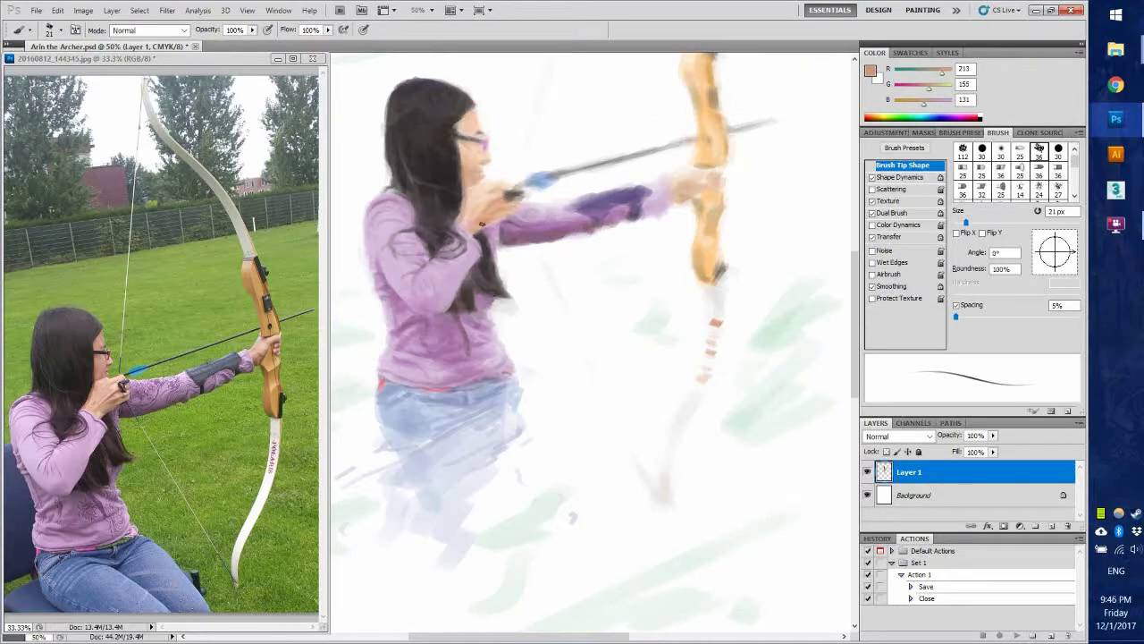
alt+click(504, 205)
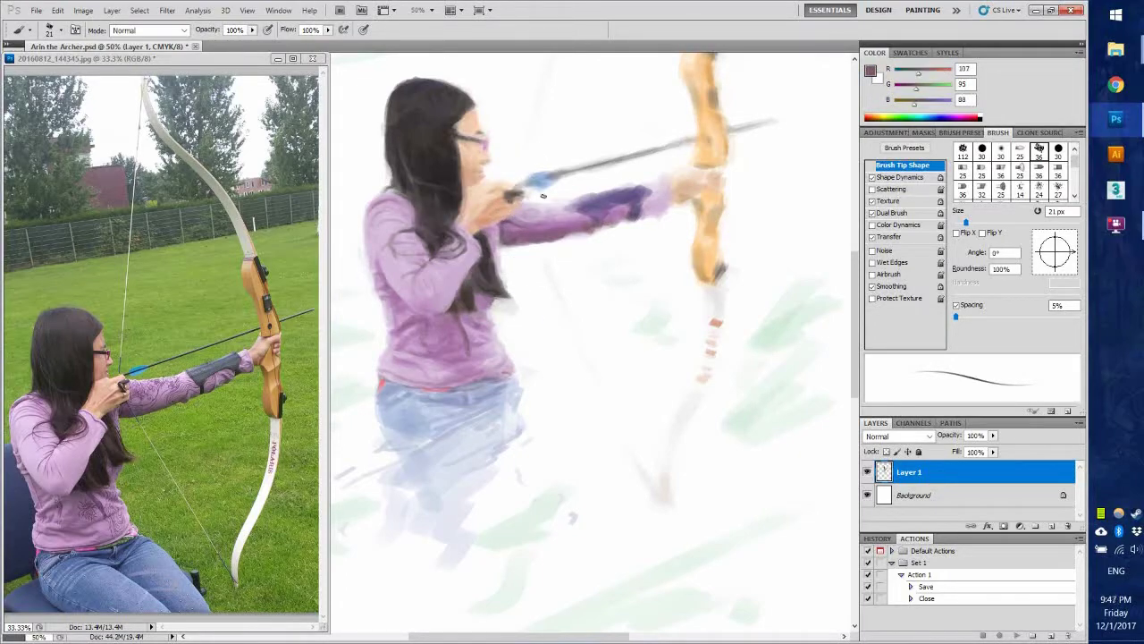
alt+click(487, 181)
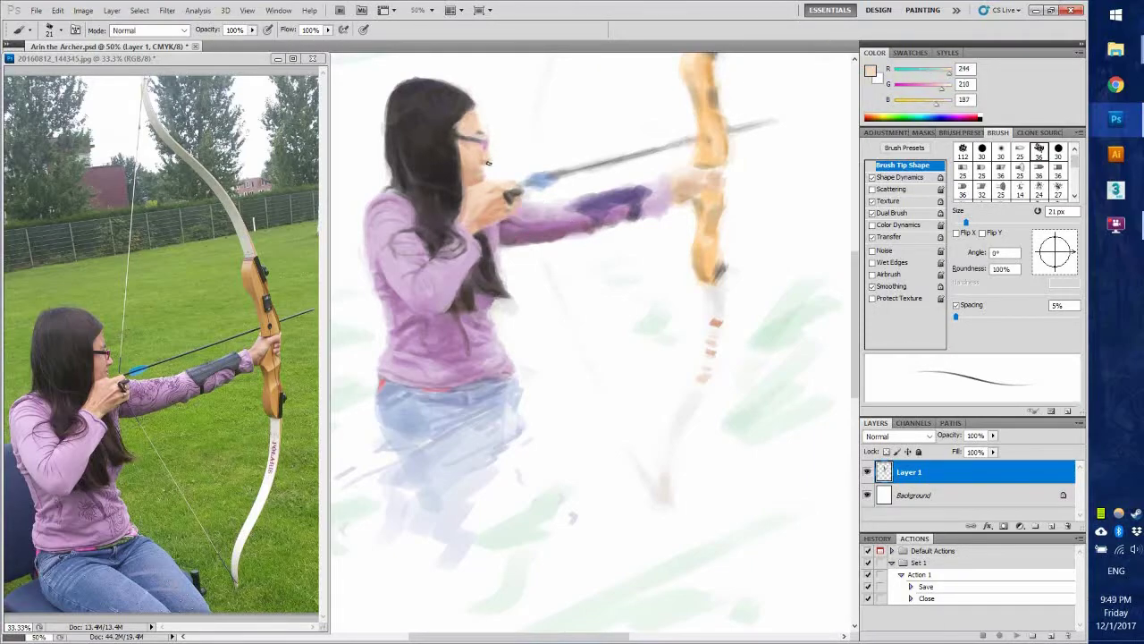
key(x)
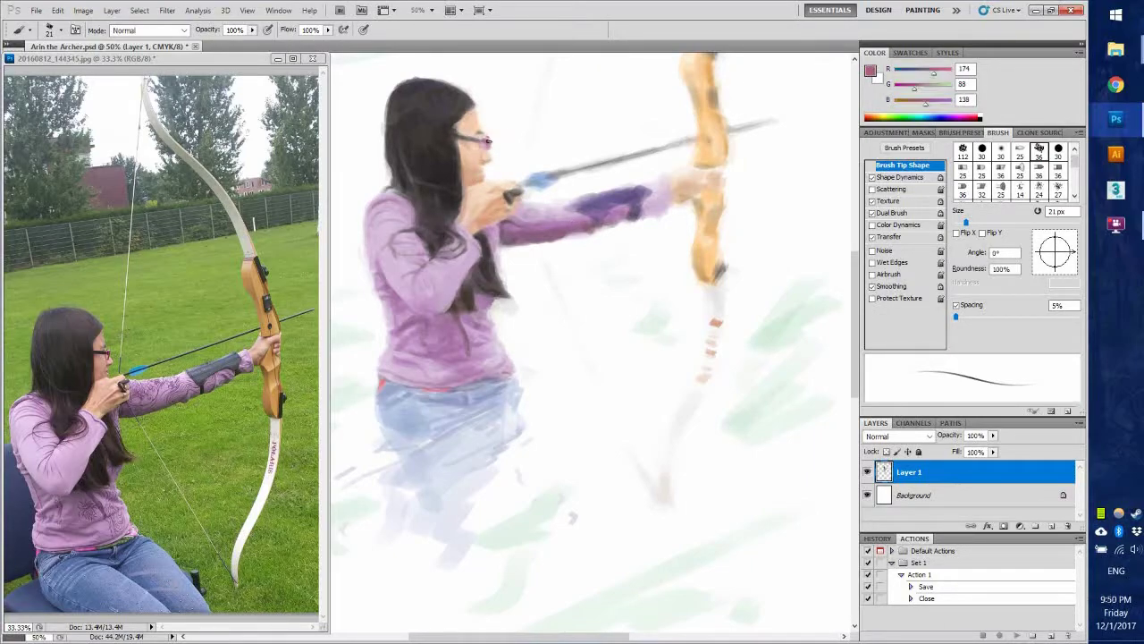
key(x)
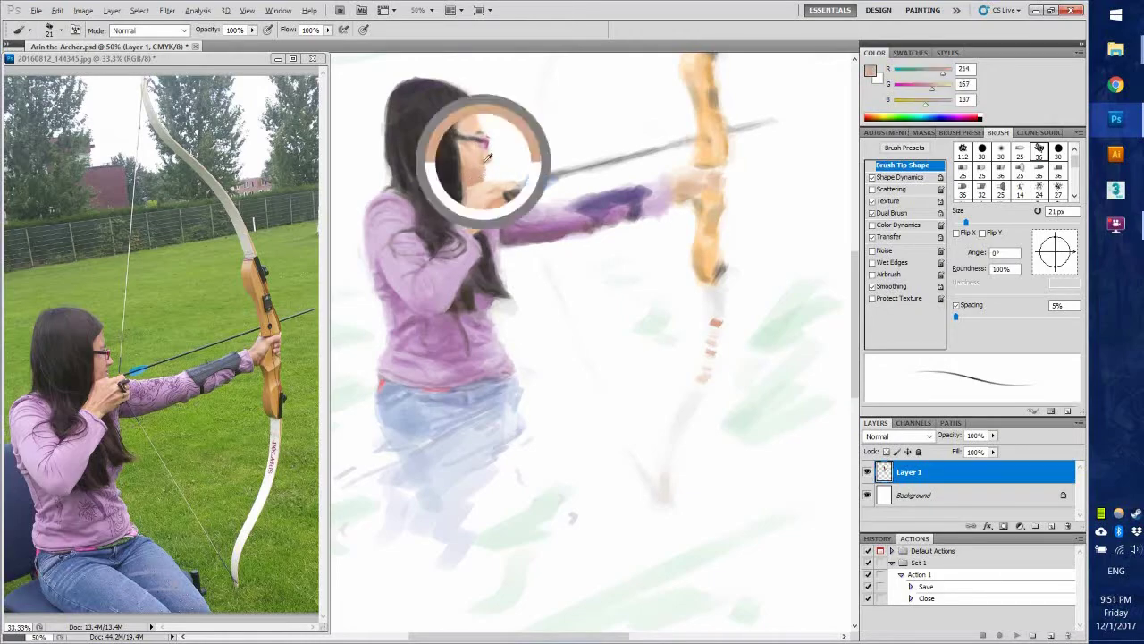
Step: Enlarge the bluish-purple armguard patch on the outstretched sleeve
drag(387, 524, 372, 560)
alt+click(492, 257)
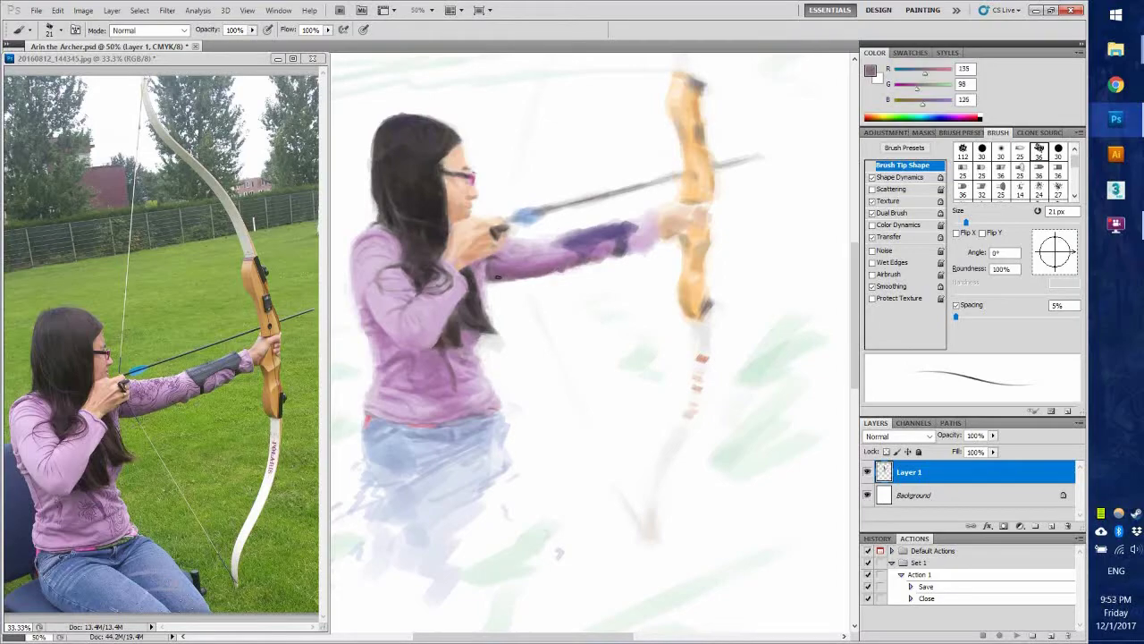
alt+click(599, 246)
alt+click(653, 226)
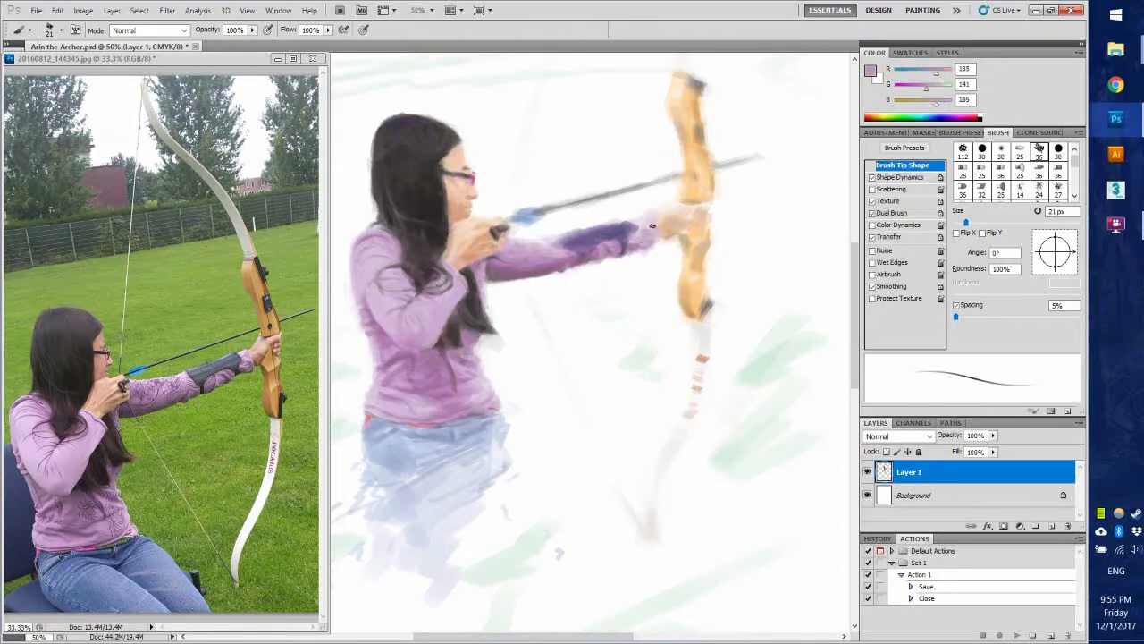
alt+click(568, 242)
drag(615, 224, 598, 237)
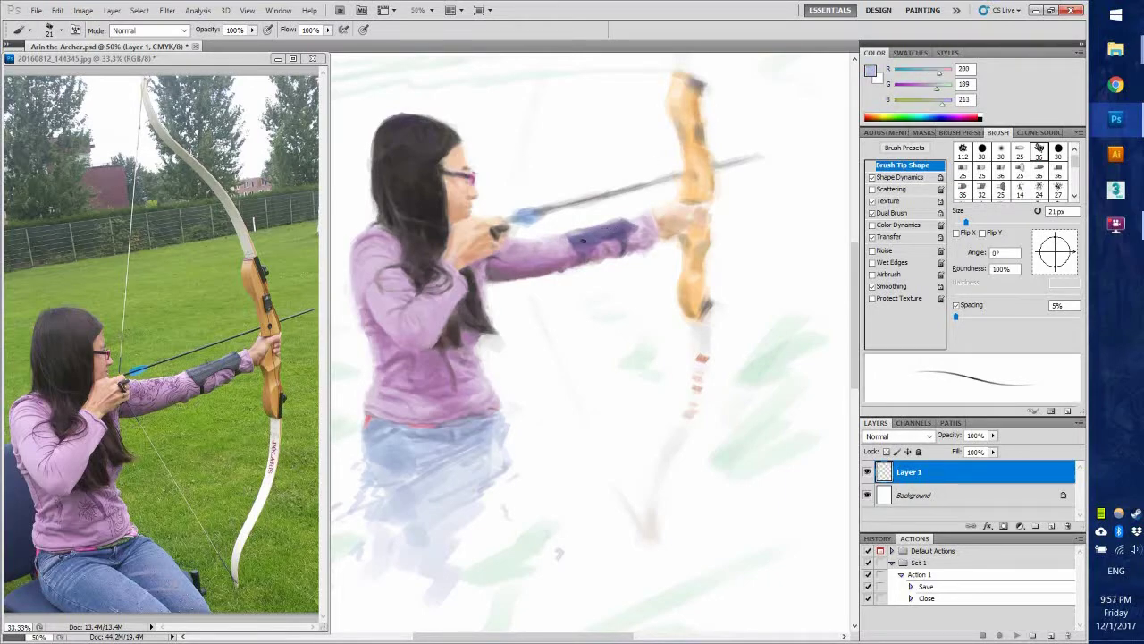
Step: Sample sleeve pink, hand skin tones and bow oranges to touch up the bow hand
alt+click(584, 267)
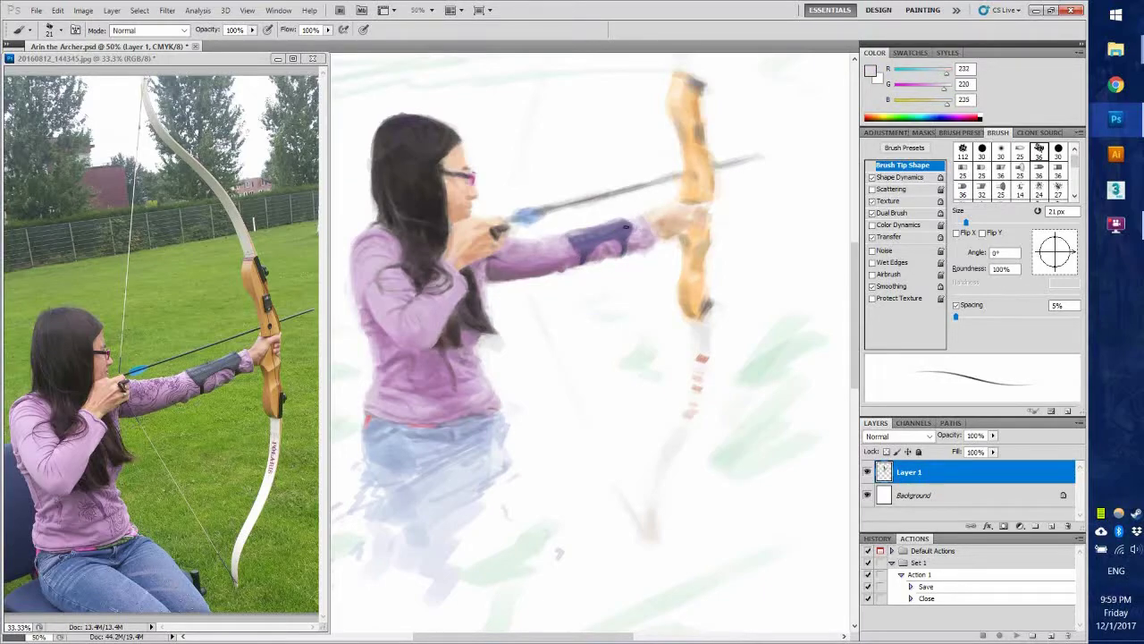
alt+click(672, 227)
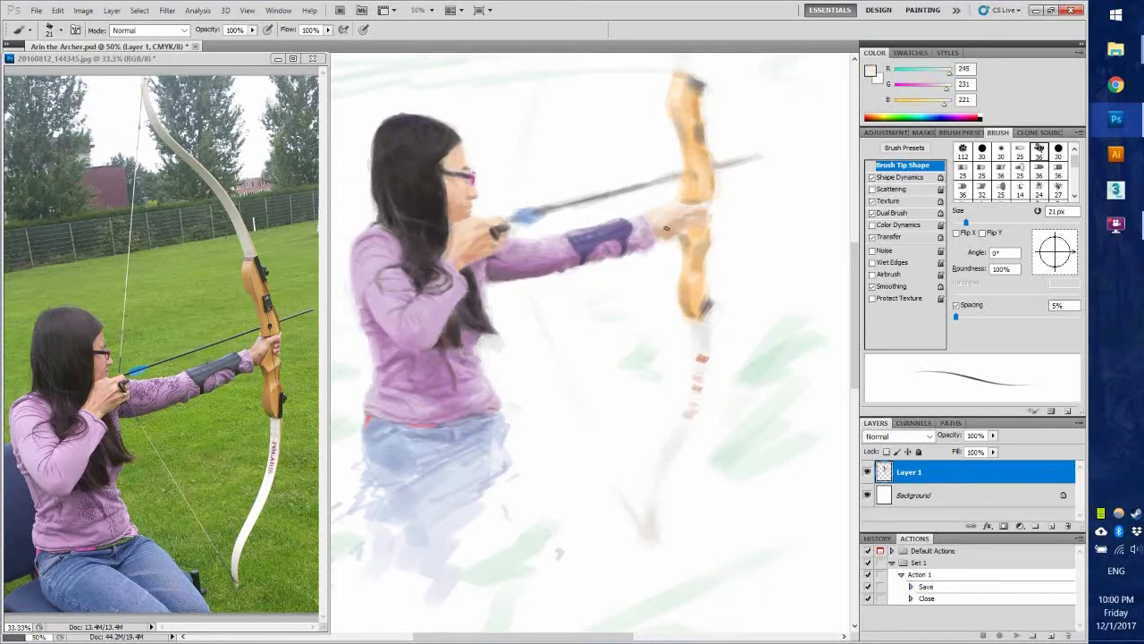
alt+click(664, 243)
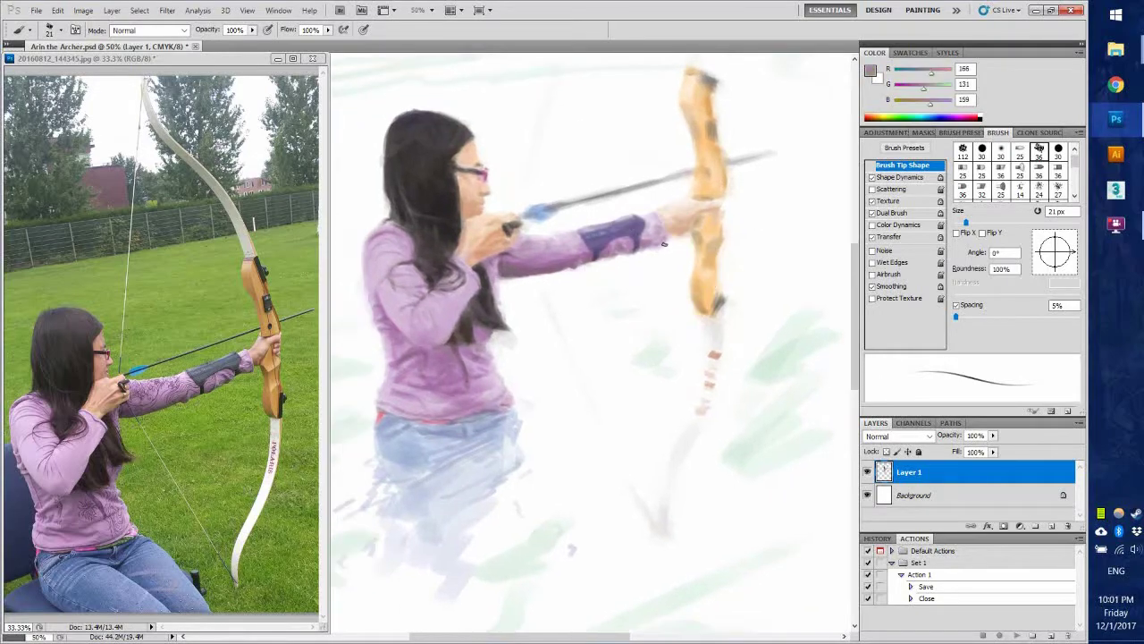
alt+click(663, 201)
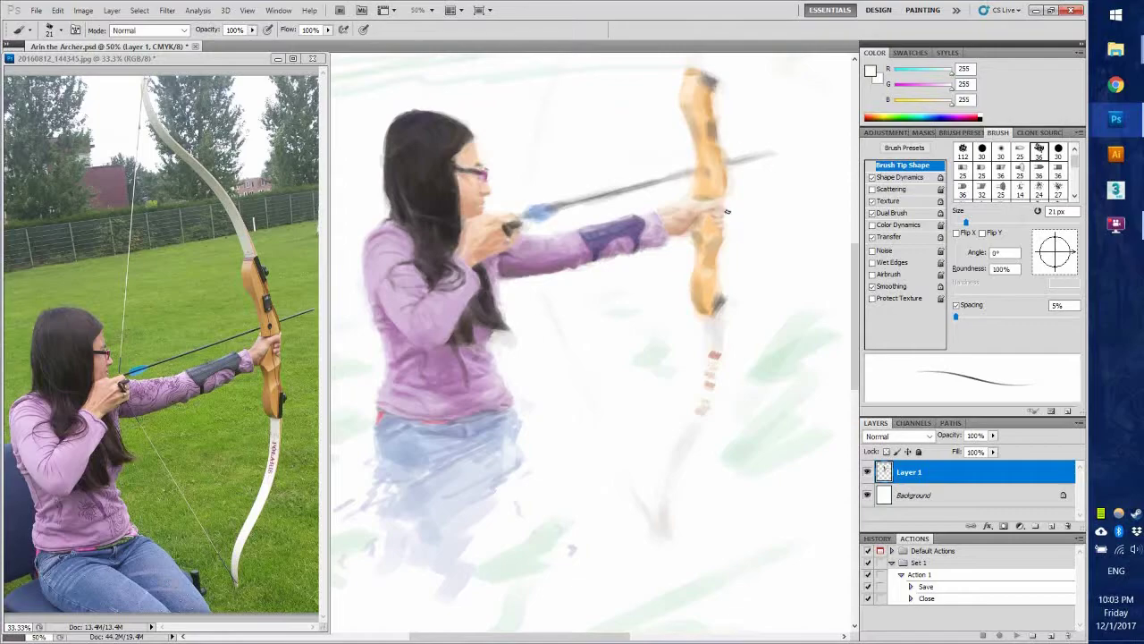
alt+click(678, 111)
alt+click(629, 160)
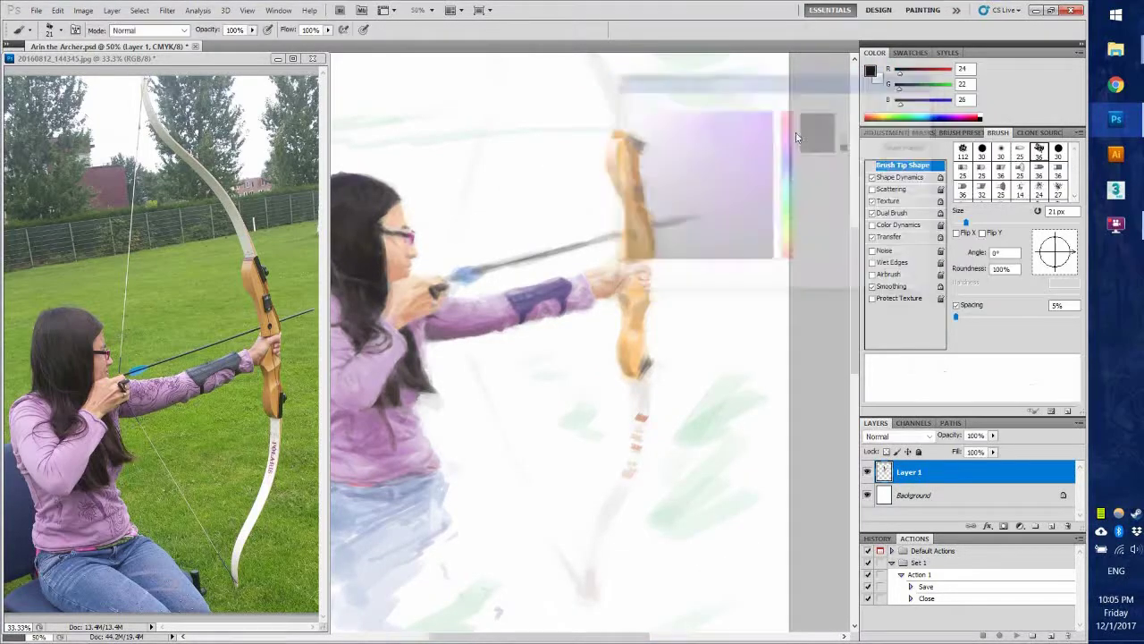
Step: Add dark brown dabs on the bow riser and outline the upper bow in tan
alt+click(626, 170)
drag(636, 185, 640, 199)
alt+click(640, 195)
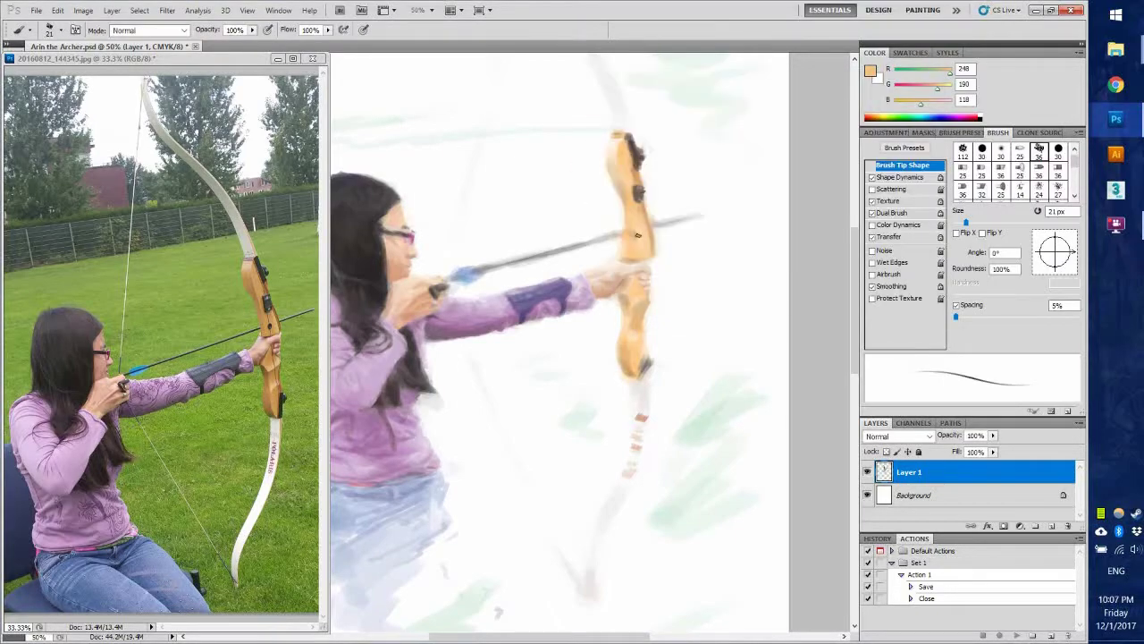
drag(637, 225, 686, 257)
alt+click(686, 258)
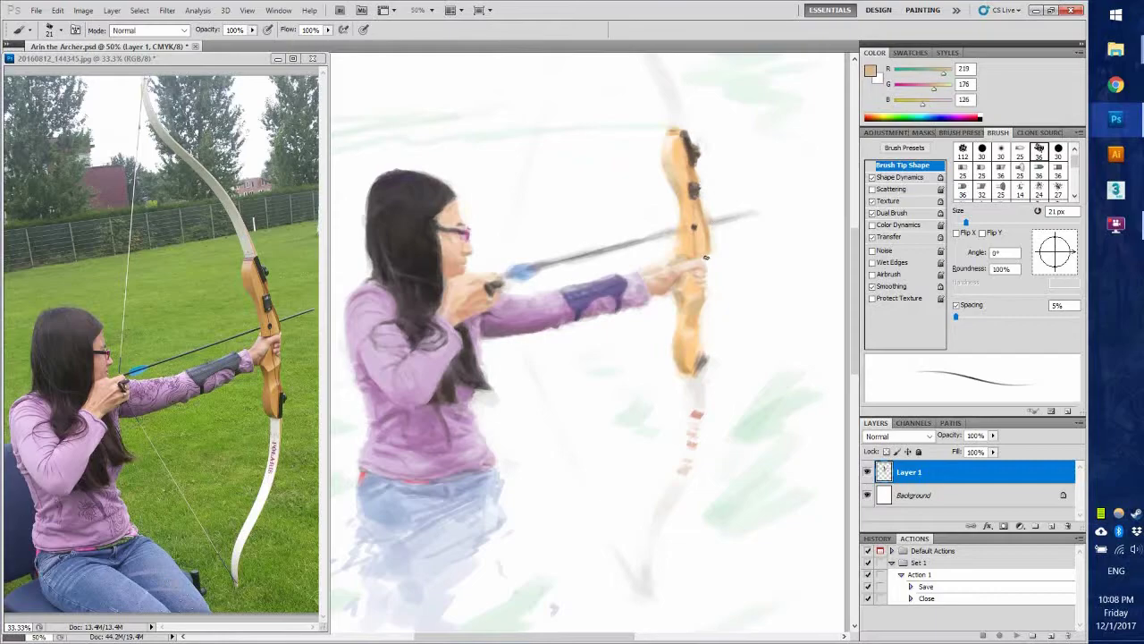
mouse_move(707, 235)
mouse_down()
mouse_move(662, 409)
mouse_move(497, 264)
mouse_move(671, 274)
mouse_up()
Step: Try a Lasso selection around the bow, then deselect and return to the brush at 50%
key(l)
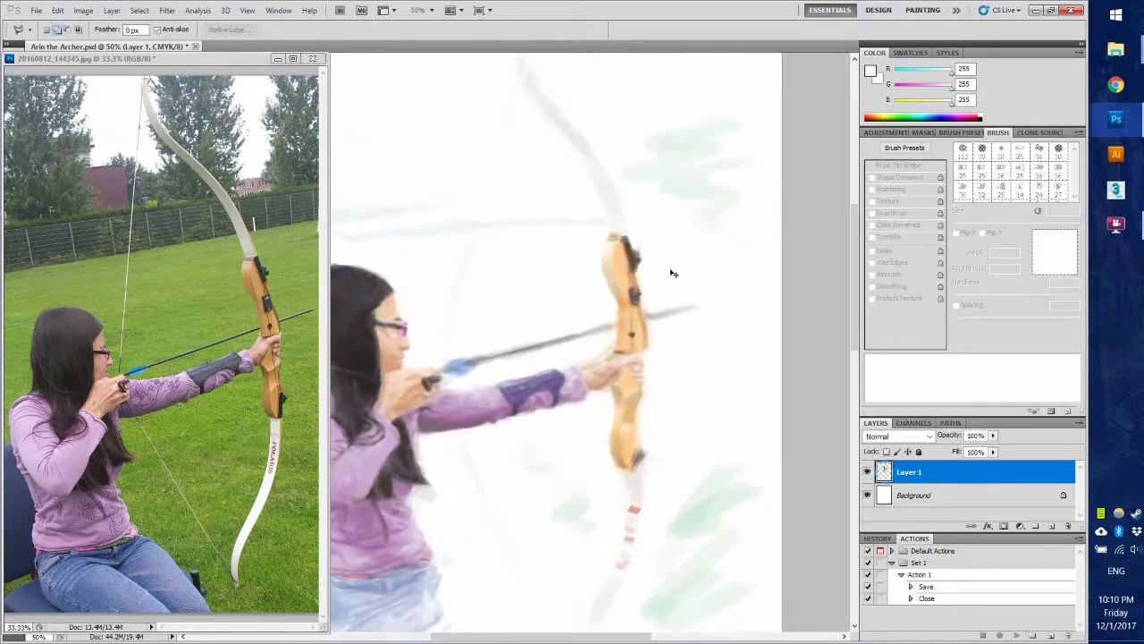
key(b)
key(ctrl+plus)
alt+click(565, 266)
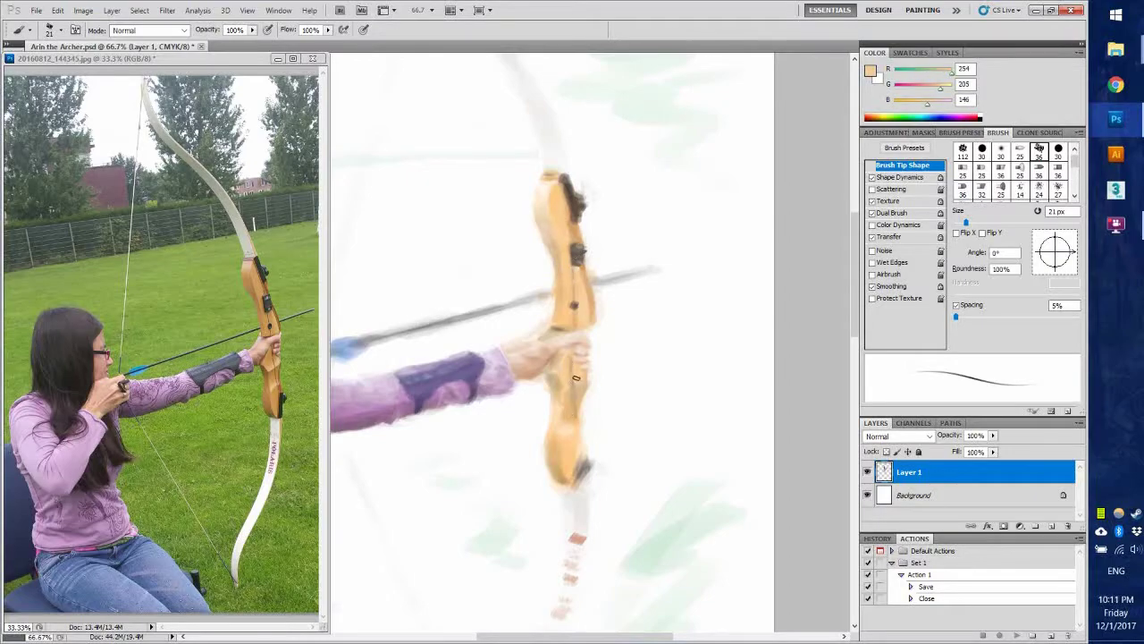
key(ctrl+minus)
Step: Sample dark brown, white and tan around the bow tip for further riser details
alt+click(665, 388)
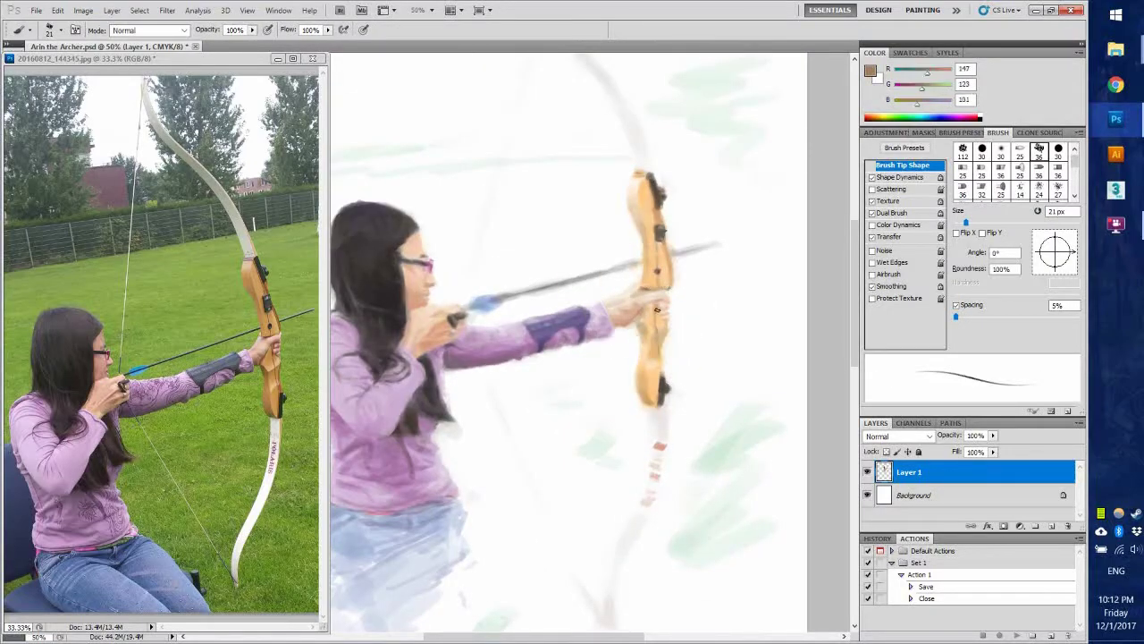
alt+click(660, 328)
alt+click(686, 369)
alt+click(662, 374)
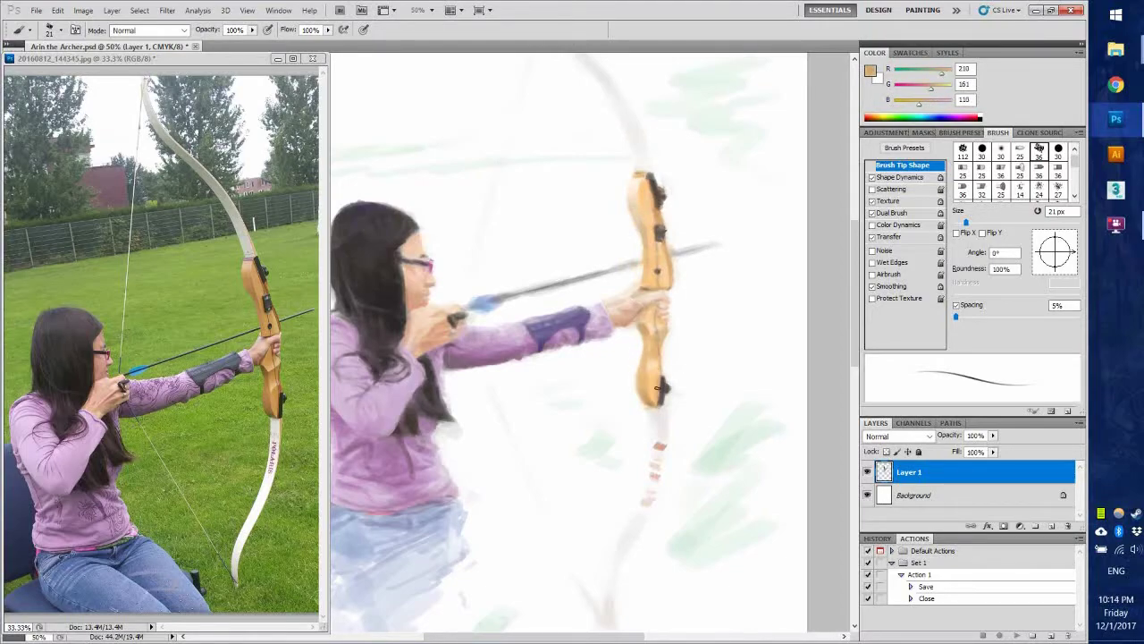
scroll(711, 315, up, 1)
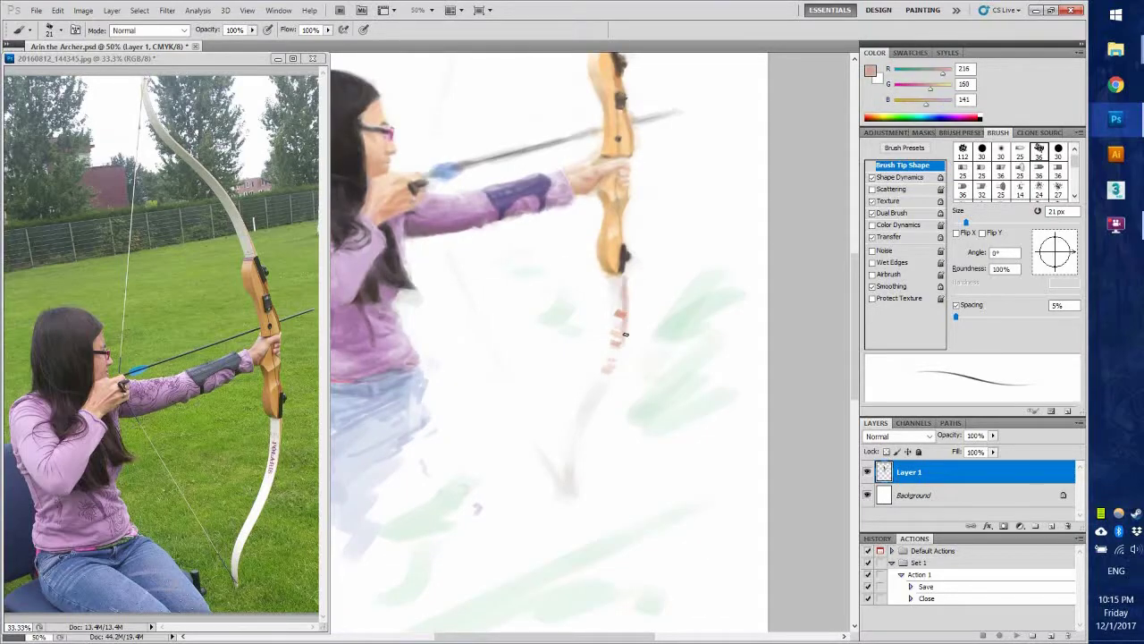
Step: Sample skin and white tones, then dab paint onto the upper bow tip
alt+click(711, 315)
drag(688, 379, 707, 302)
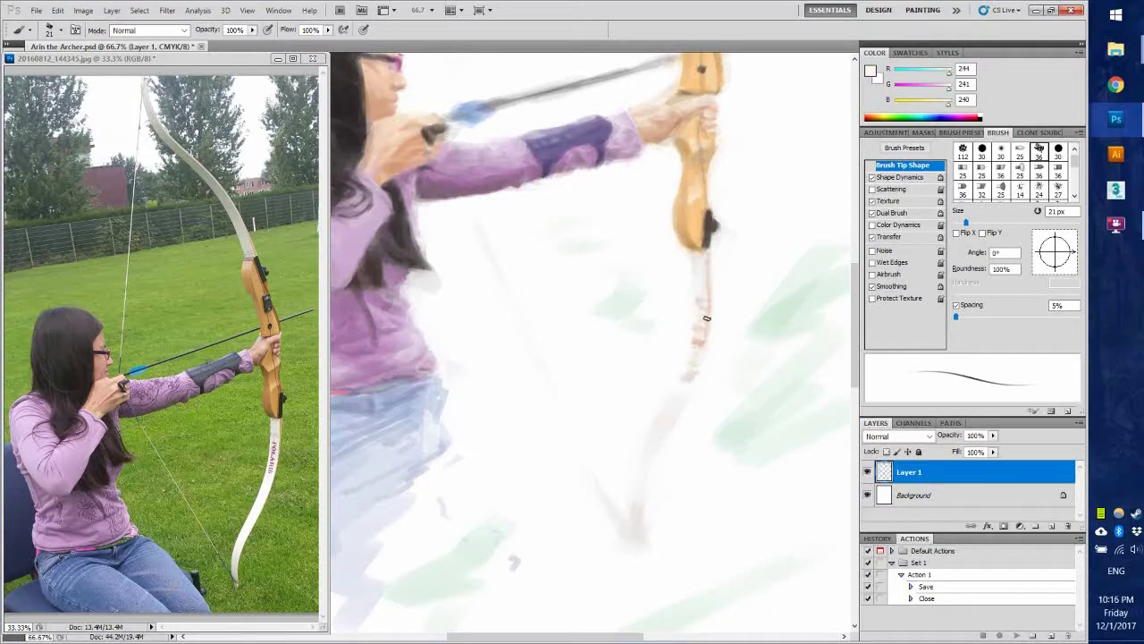
scroll(677, 403, down, 1)
alt+click(529, 280)
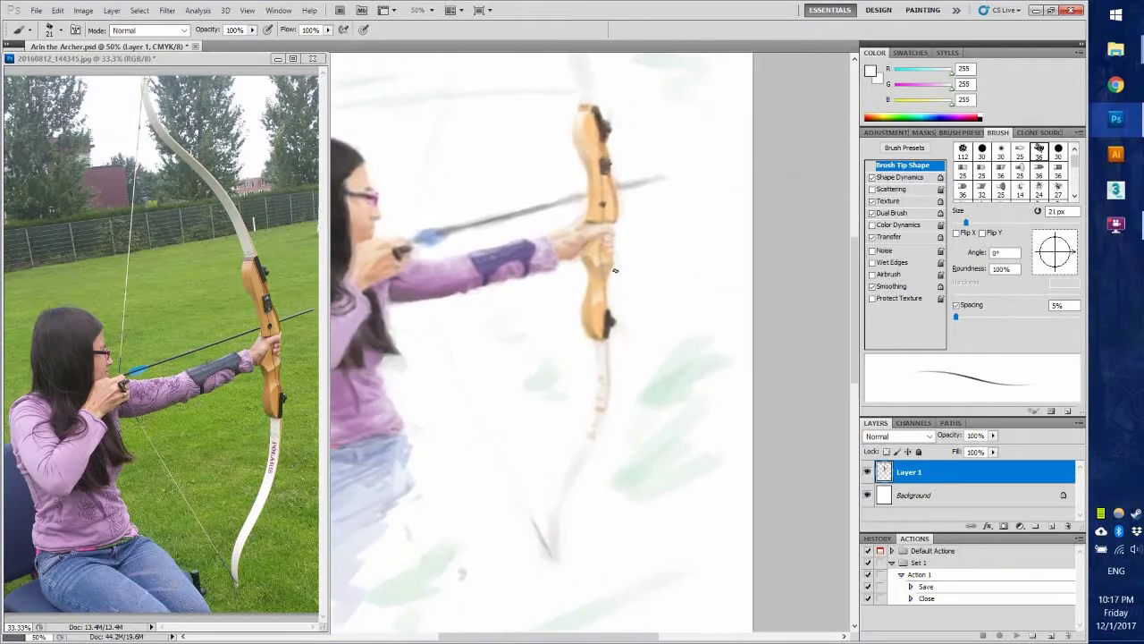
scroll(529, 281, up, 3)
alt+click(563, 222)
scroll(562, 218, up, 2)
scroll(562, 217, down, 1)
click(572, 72)
Step: Sample a grey-brown tone and paint dark hair strokes down near the shoulder
scroll(606, 187, up, 2)
scroll(549, 183, down, 1)
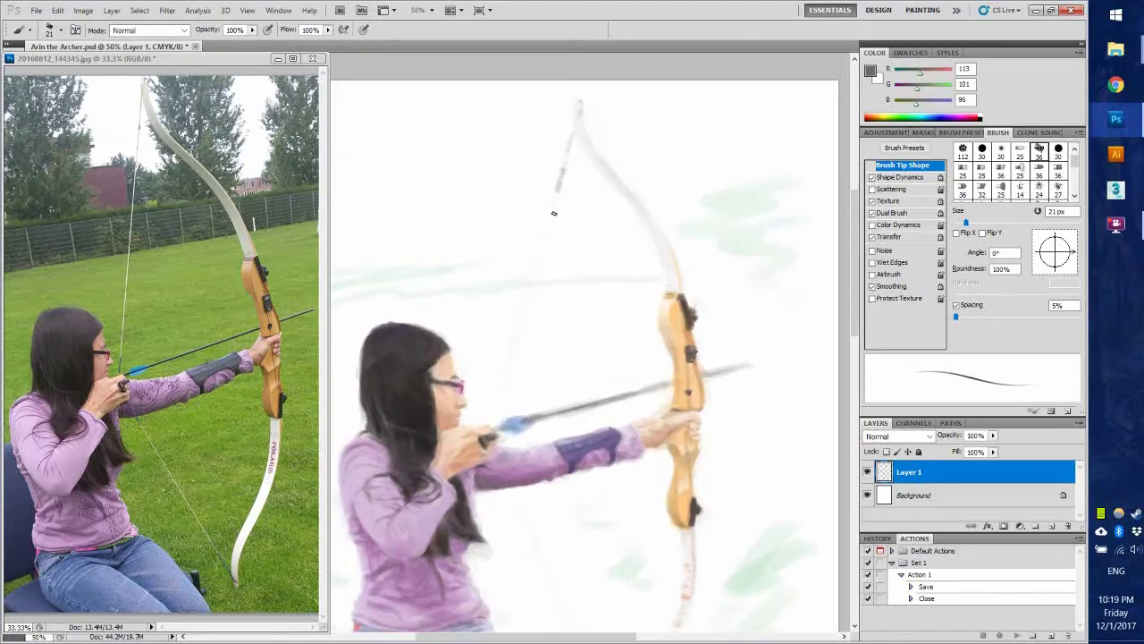
scroll(541, 206, down, 2)
scroll(532, 228, down, 2)
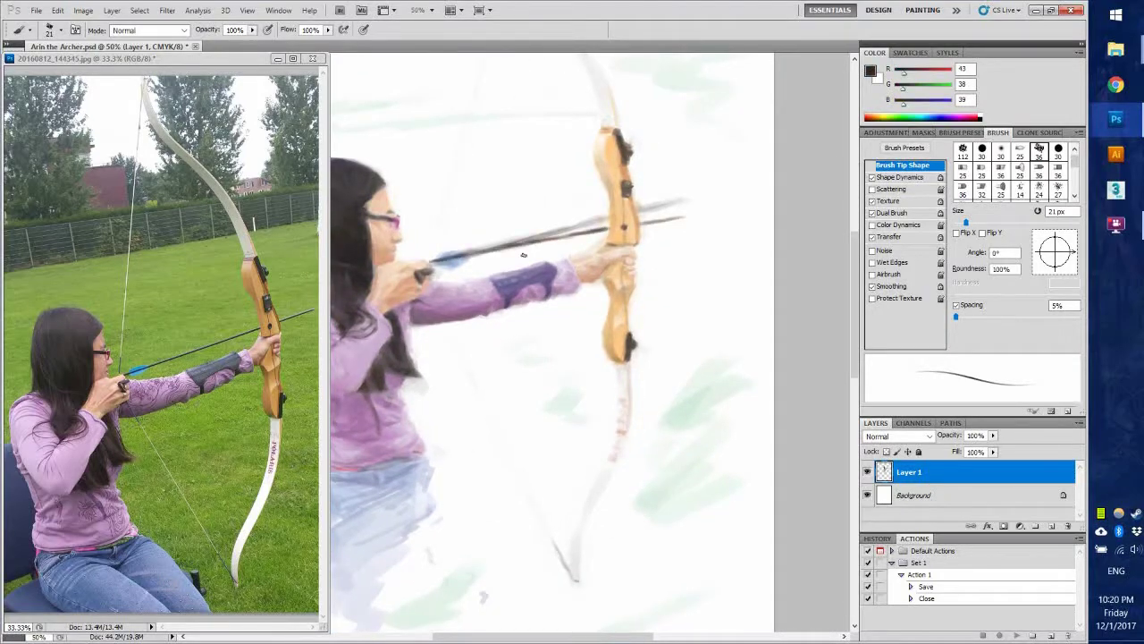
scroll(554, 260, up, 2)
alt+click(577, 266)
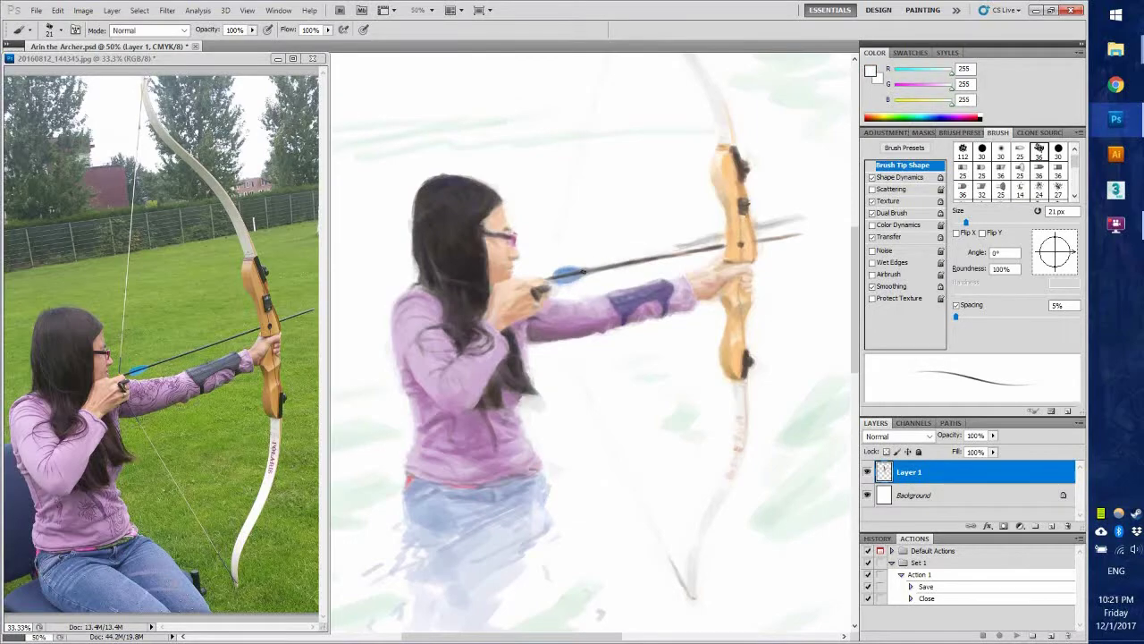
scroll(644, 246, right, 2)
alt+click(665, 238)
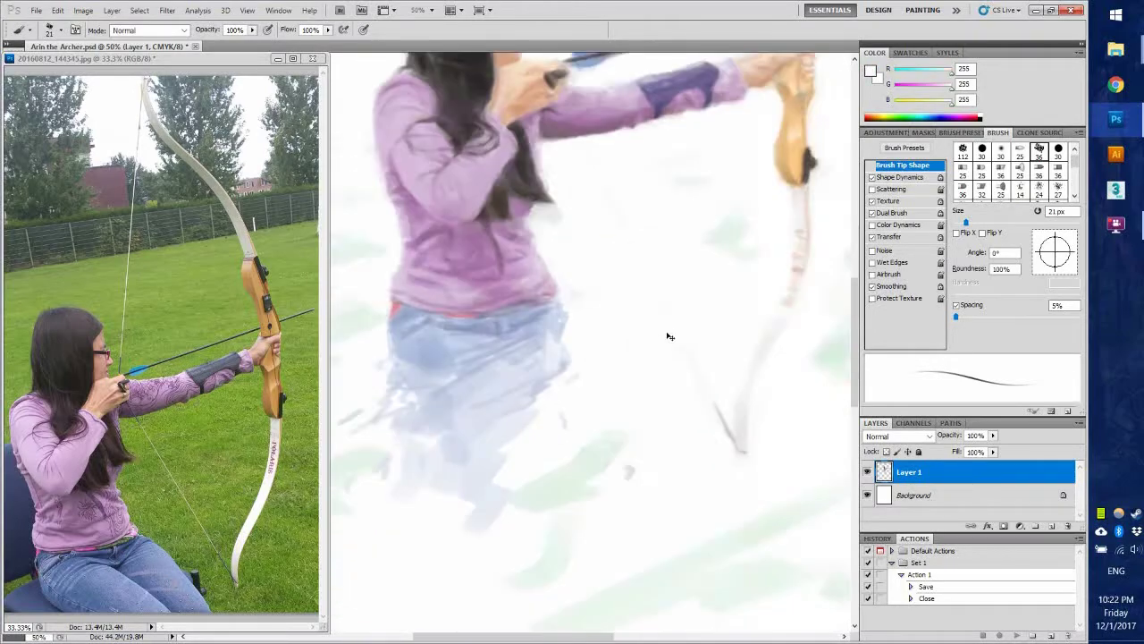
mouse_move(523, 213)
mouse_down()
mouse_move(512, 325)
mouse_move(465, 405)
mouse_move(447, 410)
mouse_up()
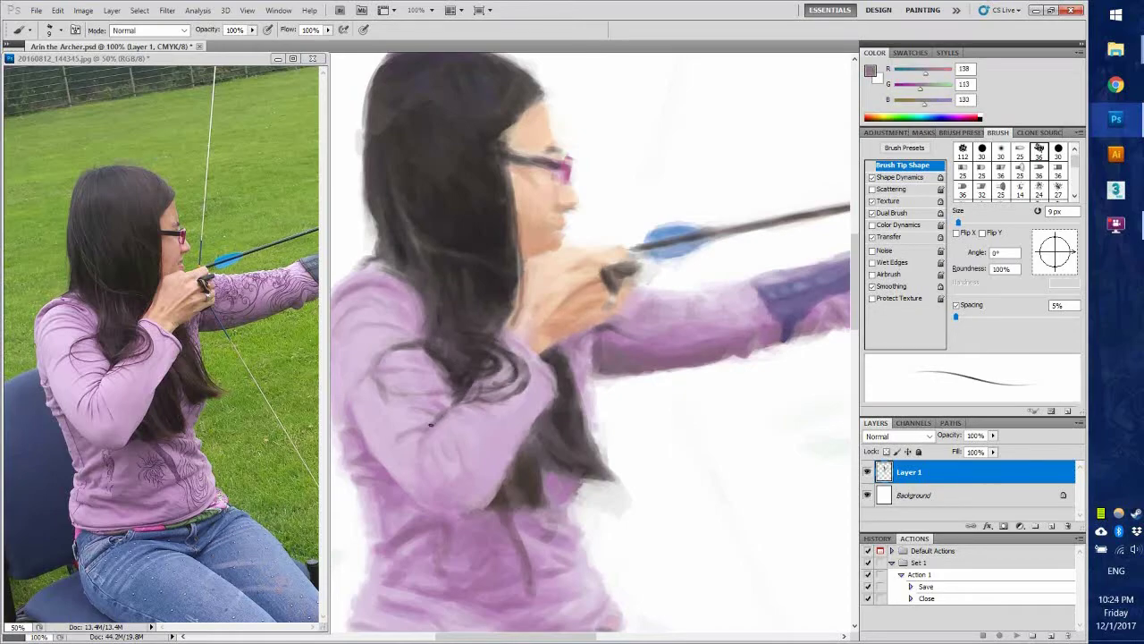
Step: Paint light purple strokes along the hair and sleeve edge, sampling several purple shades
alt+click(536, 369)
drag(526, 367, 504, 379)
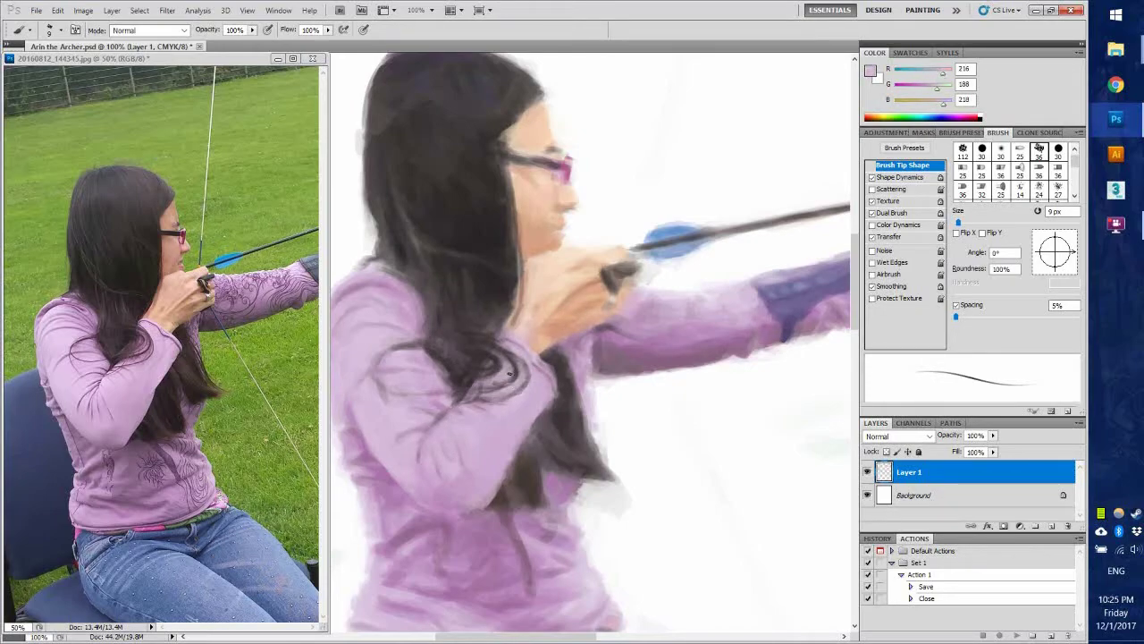
alt+click(423, 370)
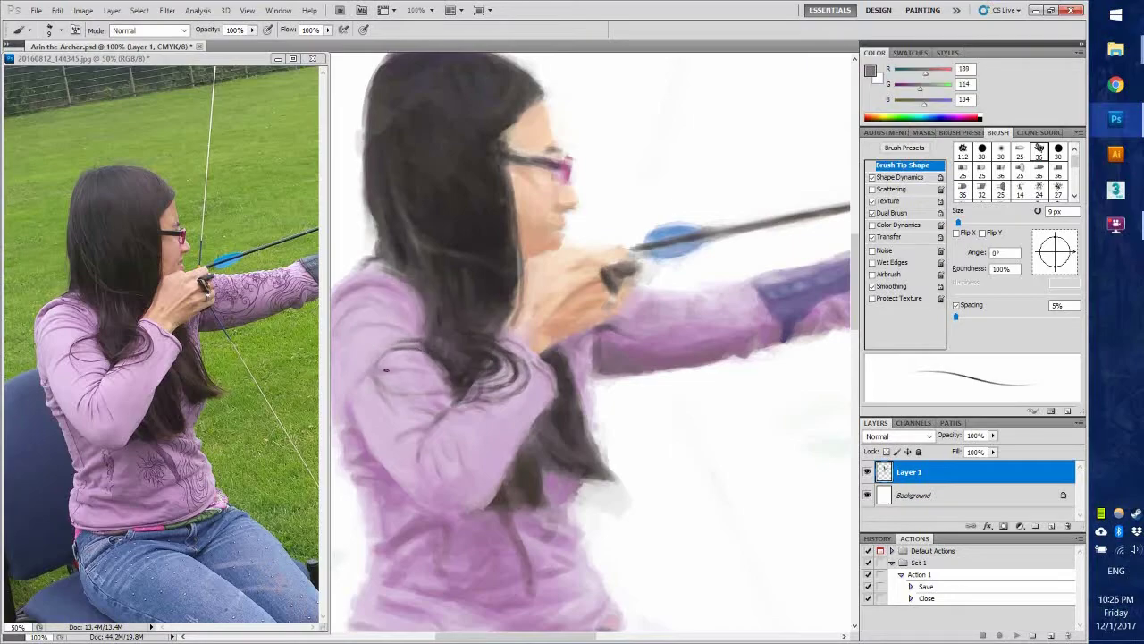
scroll(376, 289, down, 2)
scroll(384, 299, left, 2)
alt+click(401, 321)
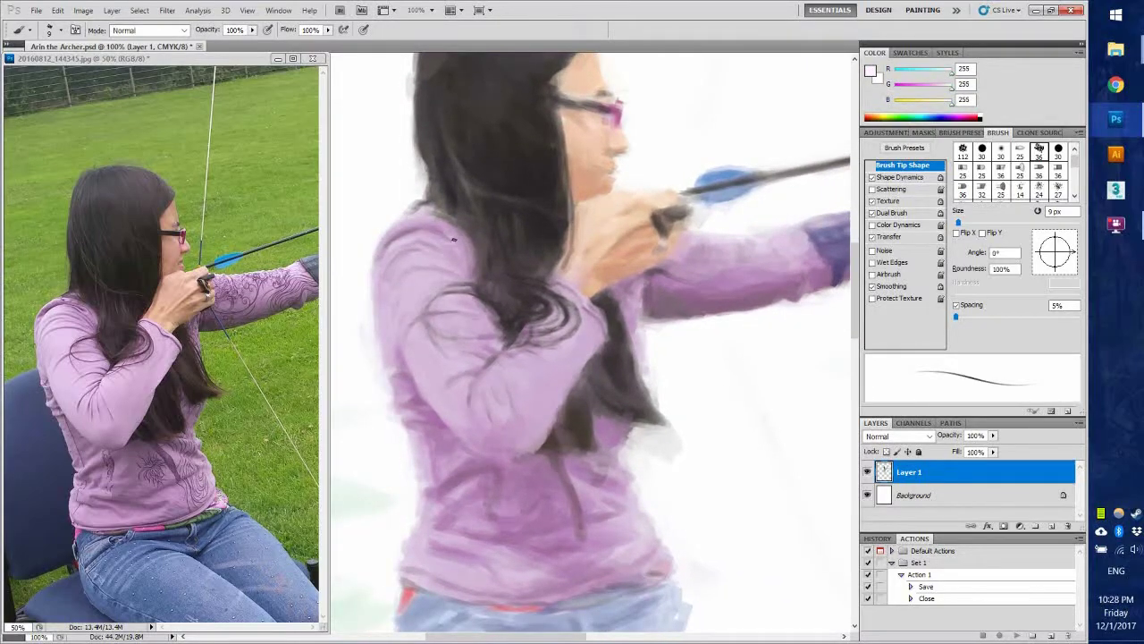
scroll(455, 239, down, 1)
scroll(447, 239, right, 1)
alt+click(433, 240)
alt+click(535, 395)
Step: Sample dark hair tones and paint dark strands into the long hair
alt+click(548, 427)
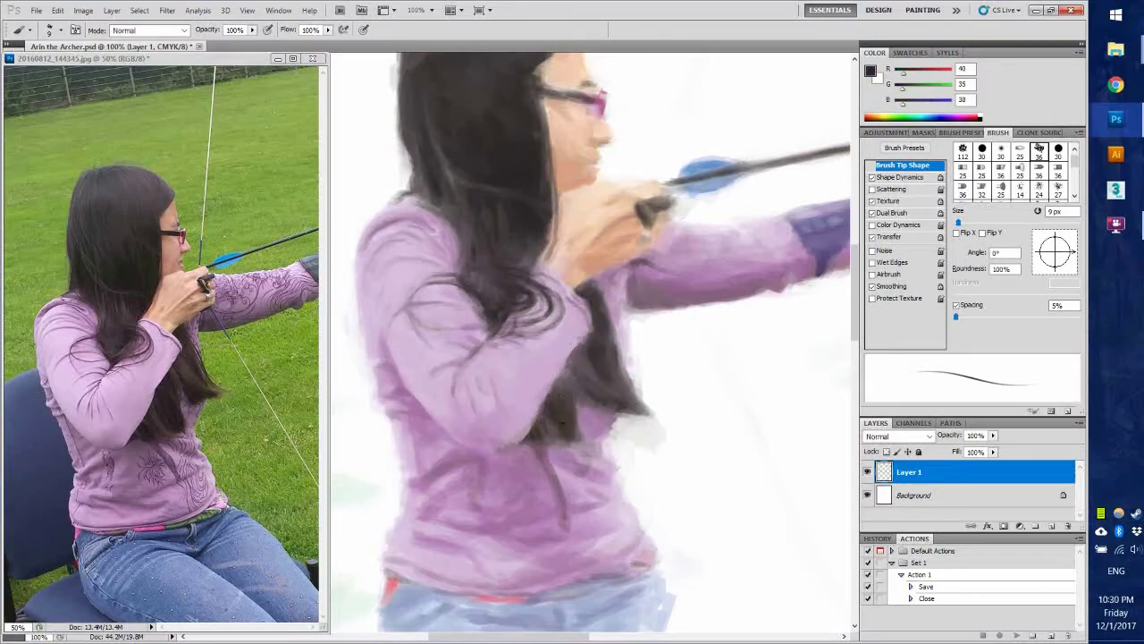
drag(570, 384, 597, 402)
alt+click(633, 399)
alt+click(591, 382)
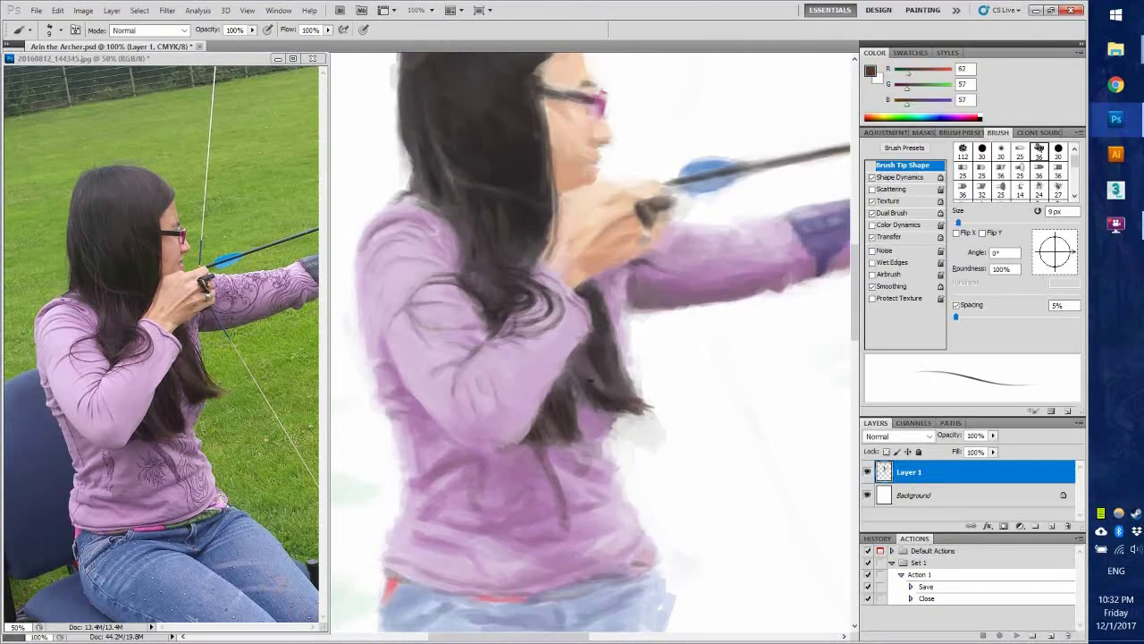
mouse_move(626, 394)
mouse_down()
mouse_move(586, 287)
mouse_move(552, 344)
mouse_move(559, 319)
mouse_up()
Step: Paint and refine dark purple strokes near the drawing hand
alt+click(552, 344)
alt+click(551, 302)
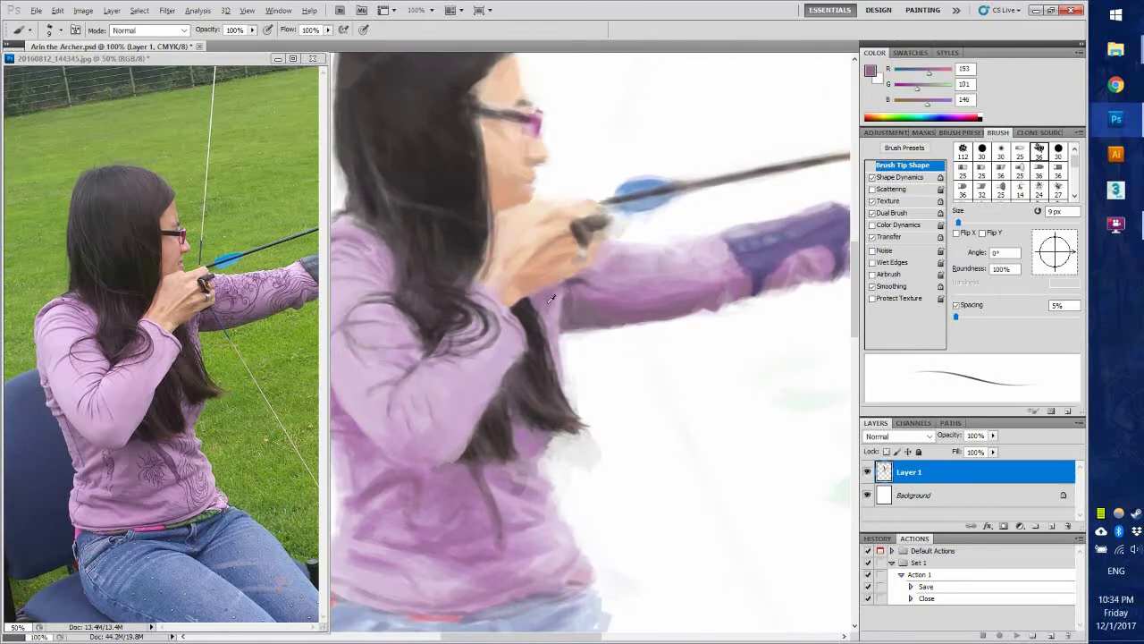
drag(580, 278, 455, 278)
drag(566, 366, 661, 361)
mouse_move(588, 346)
mouse_down()
mouse_move(530, 280)
mouse_move(572, 409)
mouse_up()
alt+click(582, 372)
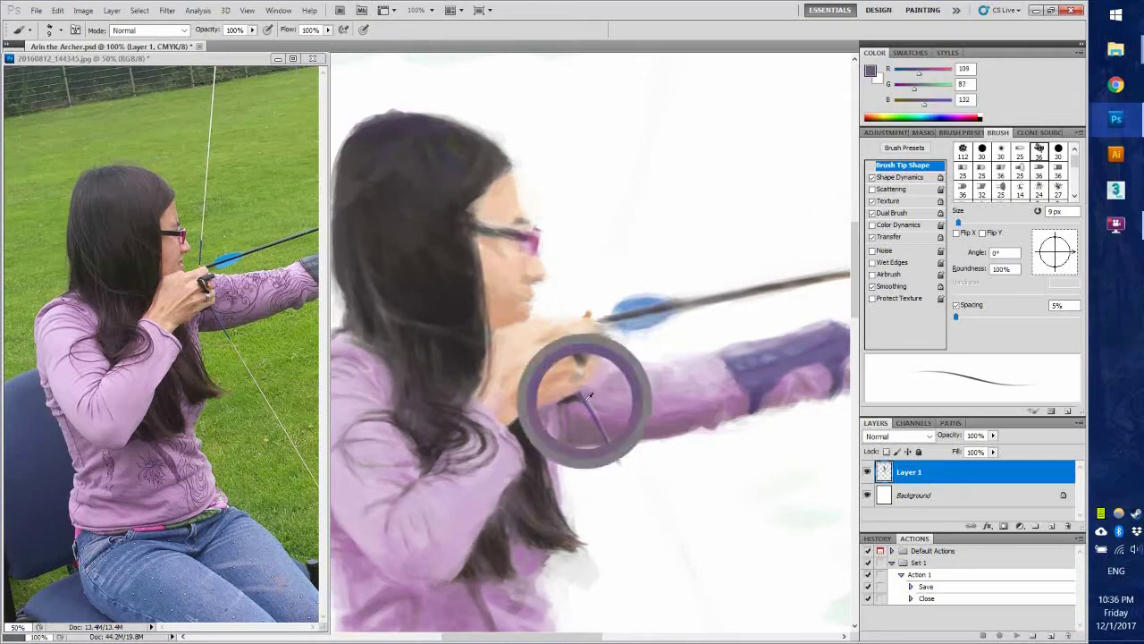
Step: Draw the dark bowstring across the hand at higher zoom, then sample lighter hand skin tones
key(ctrl+plus)
drag(554, 194, 510, 327)
key(ctrl+minus)
alt+click(588, 350)
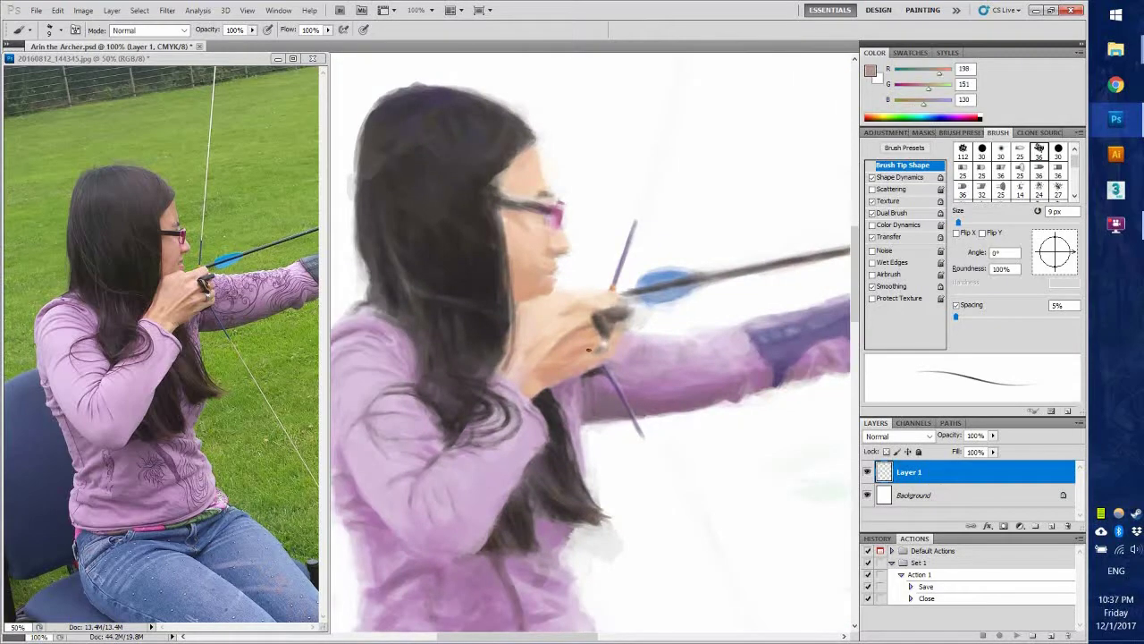
alt+click(608, 296)
key(ctrl+plus)
alt+click(436, 357)
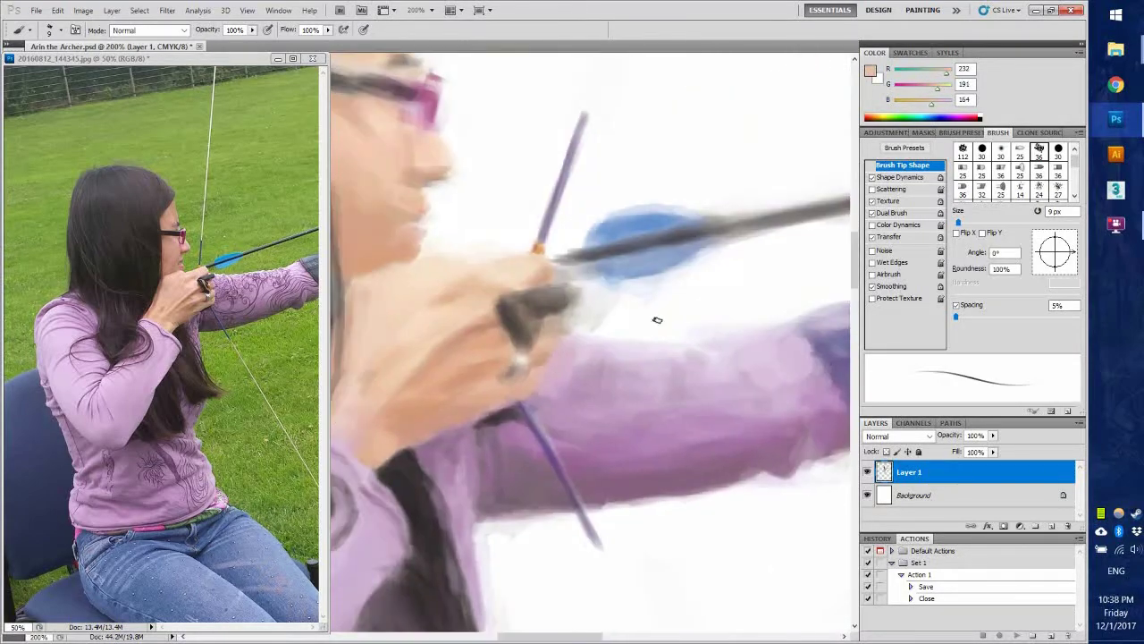
key(ctrl+minus)
Step: Sample dark hair greys and a near-white background tone beside the lower bow limb
alt+click(427, 320)
alt+click(380, 207)
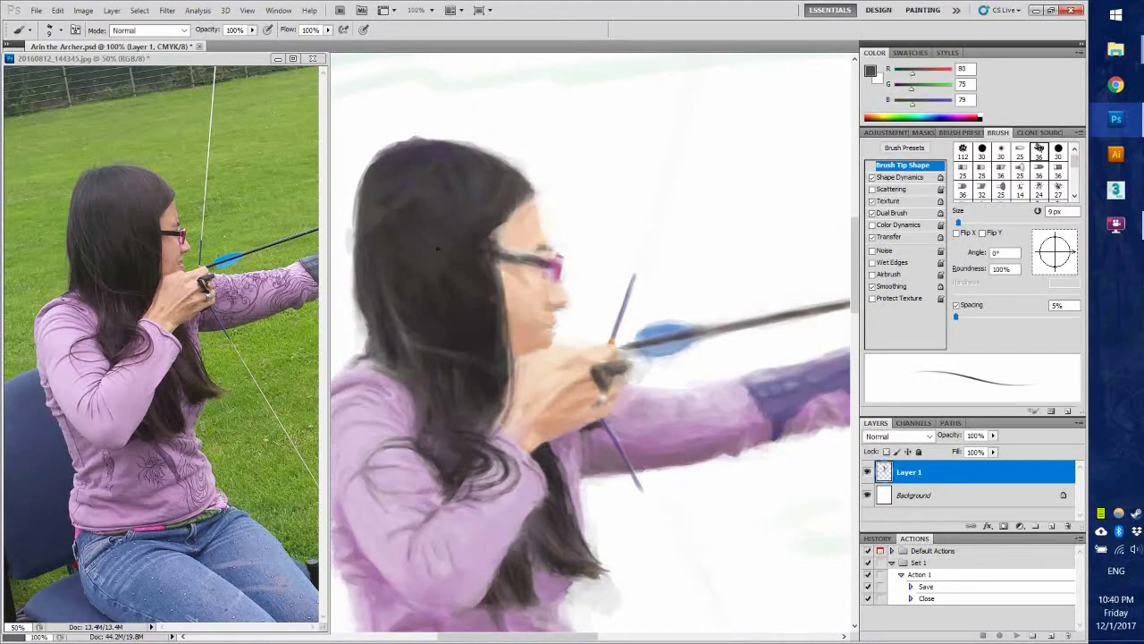
drag(452, 180, 425, 143)
alt+click(449, 245)
mouse_move(465, 197)
mouse_down()
mouse_move(581, 215)
mouse_move(519, 36)
mouse_up()
drag(500, 554, 484, 205)
alt+click(484, 205)
scroll(510, 289, down, 5)
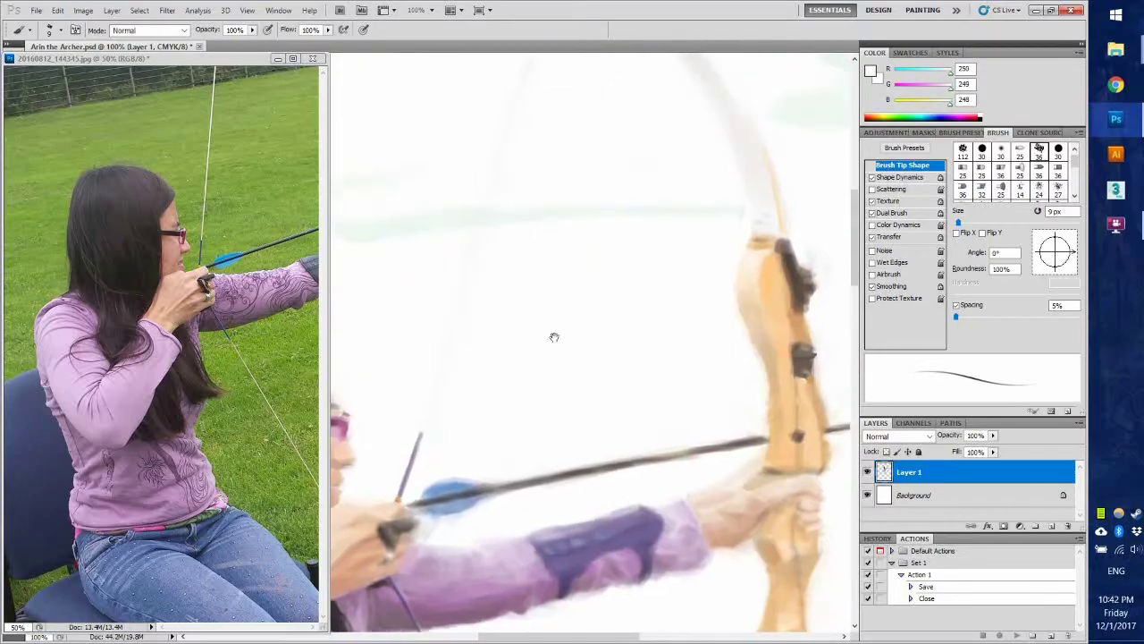
Step: Darken the hair strands beside the face with short dark strokes
drag(435, 376, 646, 148)
alt+click(646, 148)
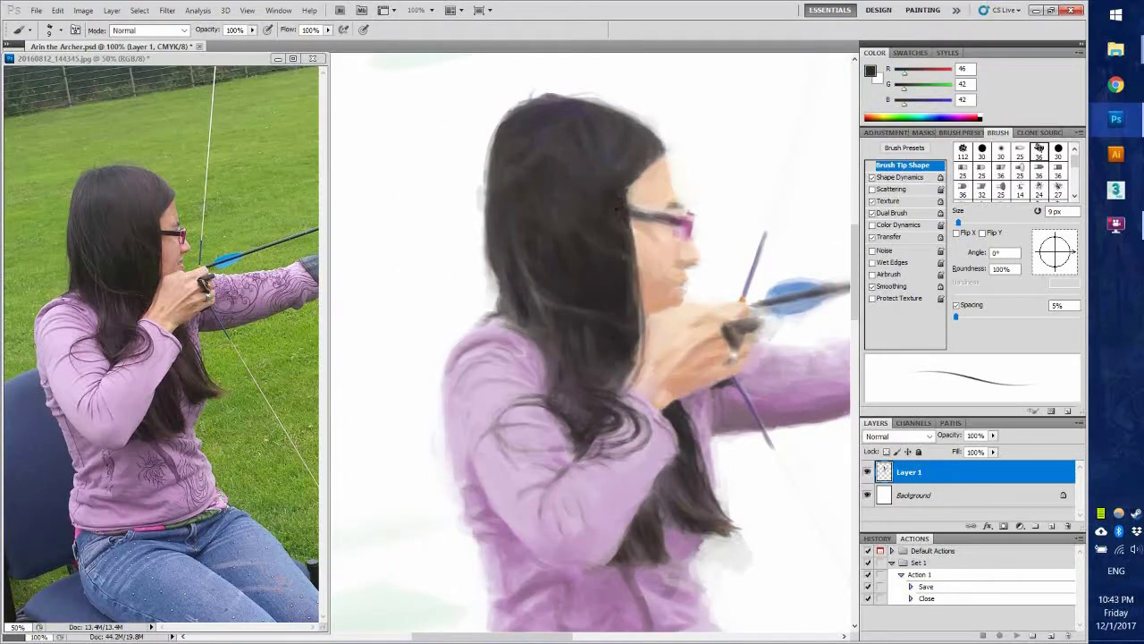
alt+click(627, 228)
drag(588, 211, 555, 245)
drag(499, 346, 503, 368)
drag(517, 365, 521, 408)
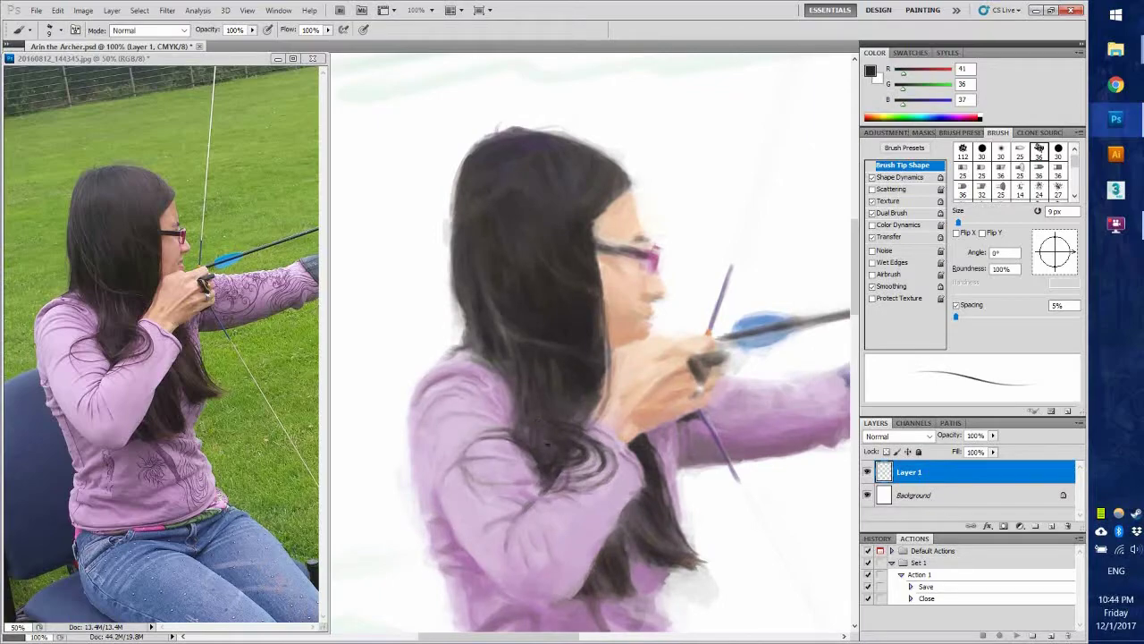
mouse_move(646, 317)
mouse_down()
mouse_move(547, 320)
mouse_move(542, 357)
mouse_up()
alt+click(543, 357)
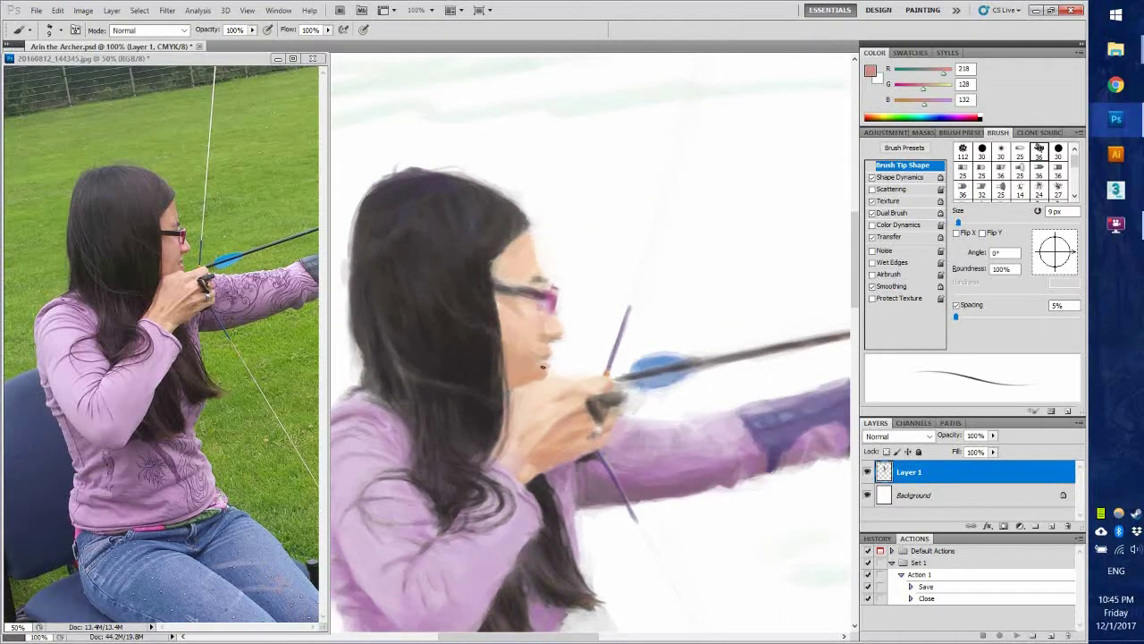
scroll(547, 365, up, 1)
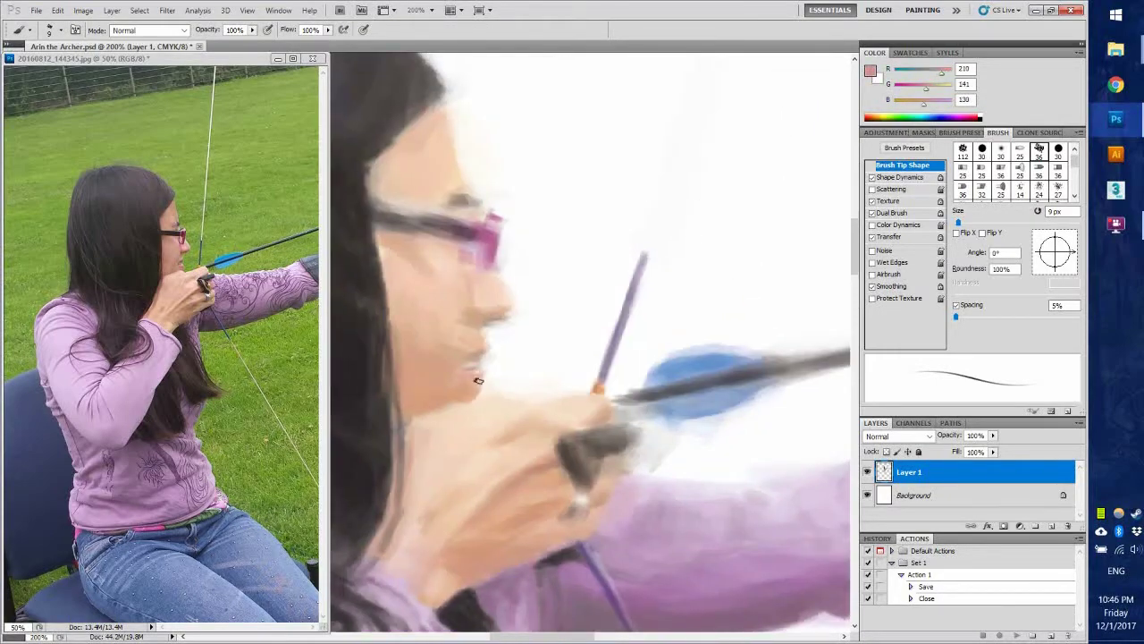
Step: Sample the glasses' pink plus several face skin and nose-shadow tones
drag(393, 239, 509, 240)
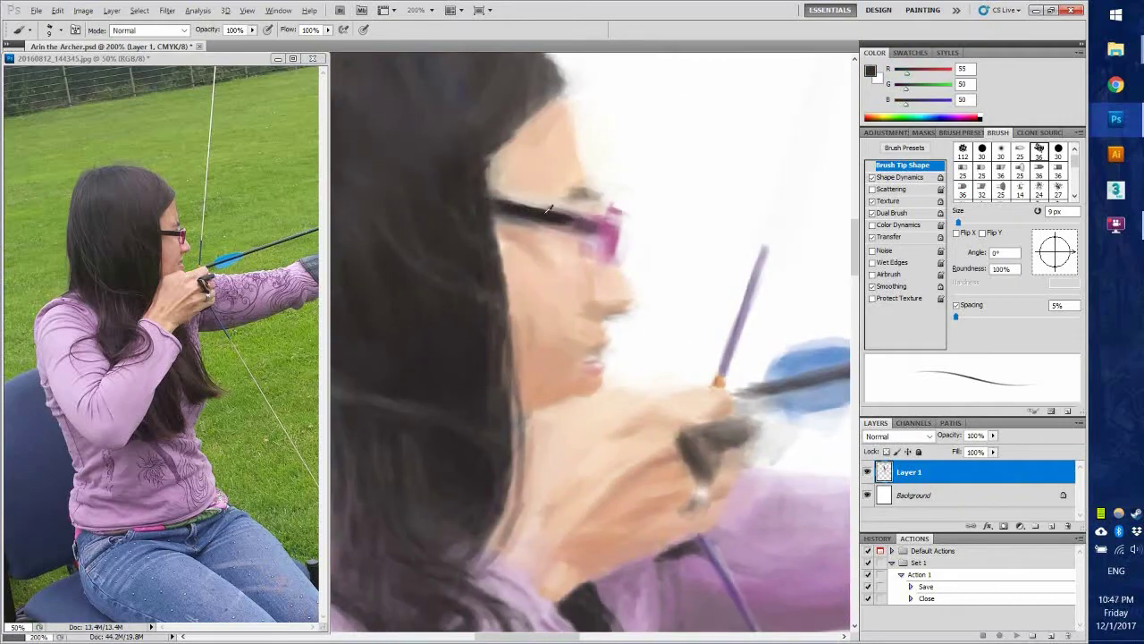
alt+click(603, 232)
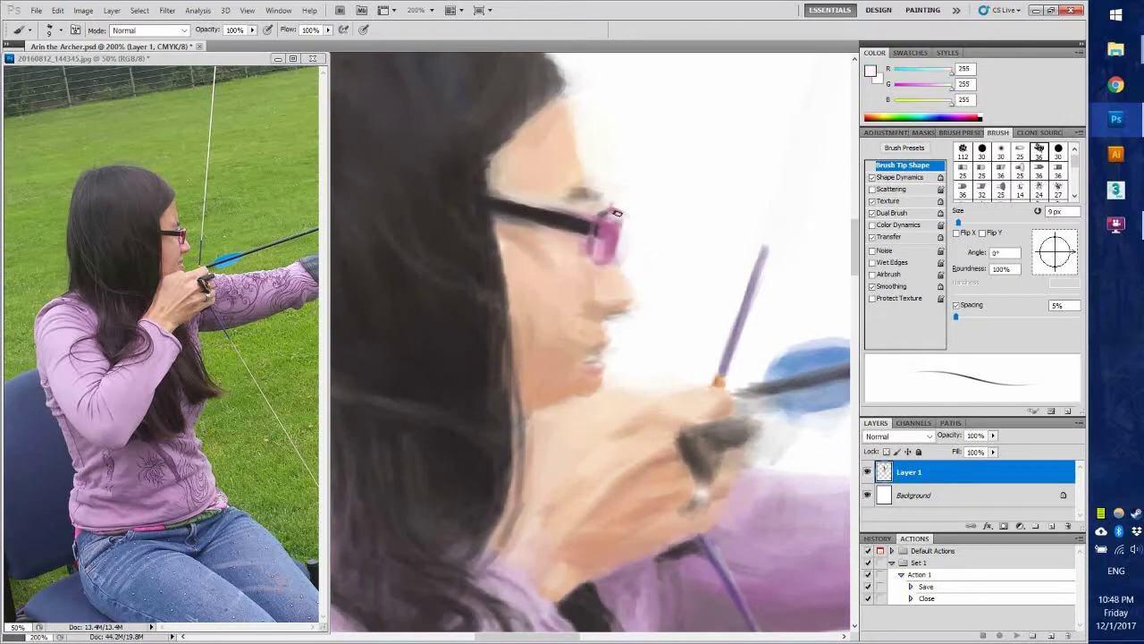
alt+click(619, 282)
alt+click(587, 292)
drag(595, 320, 565, 268)
alt+click(571, 257)
alt+click(596, 250)
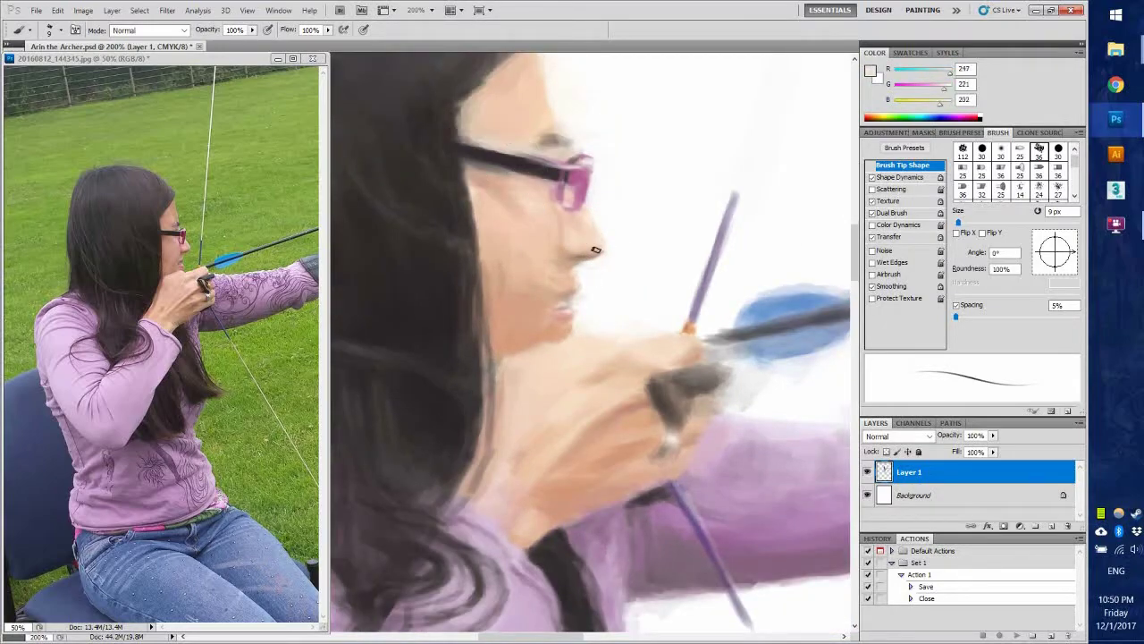
Step: Paint a short dark chin stroke, then sample mouth brown and light skin tones
alt+click(566, 284)
drag(534, 310, 524, 322)
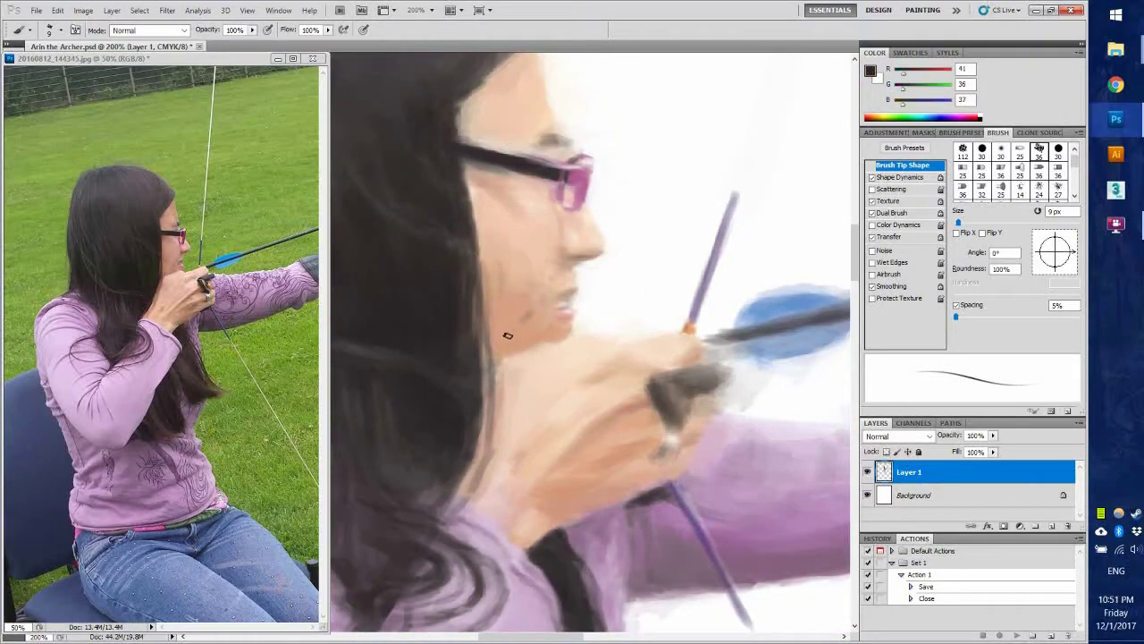
alt+click(547, 311)
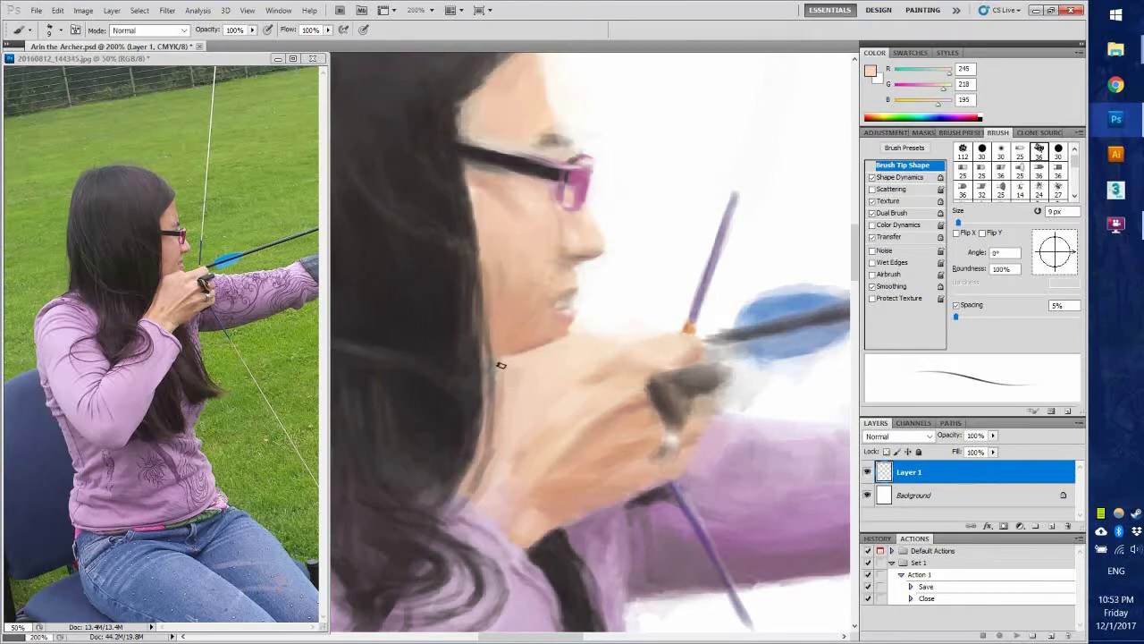
scroll(582, 253, up, 2)
scroll(456, 198, down, 3)
scroll(456, 198, left, 2)
scroll(571, 396, up, 3)
scroll(570, 397, right, 2)
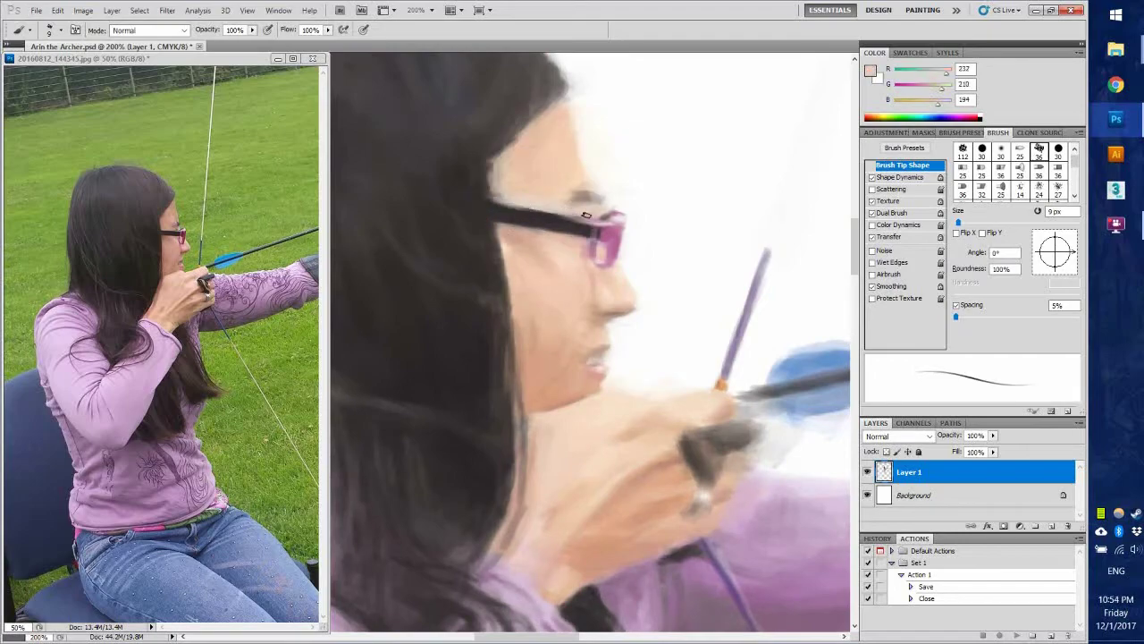
alt+click(591, 192)
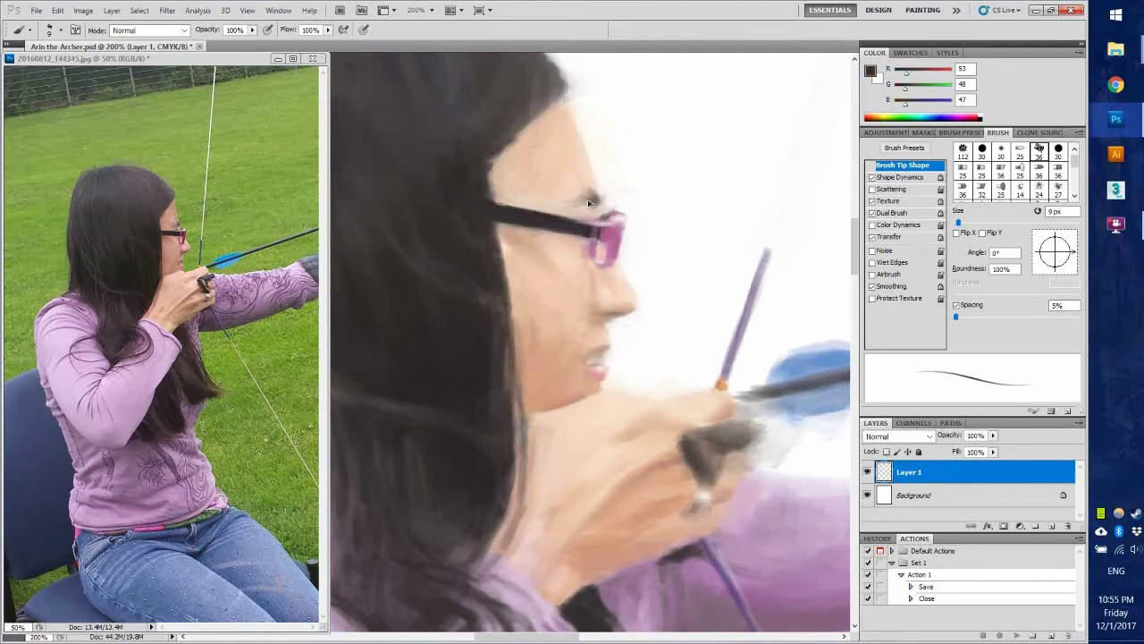